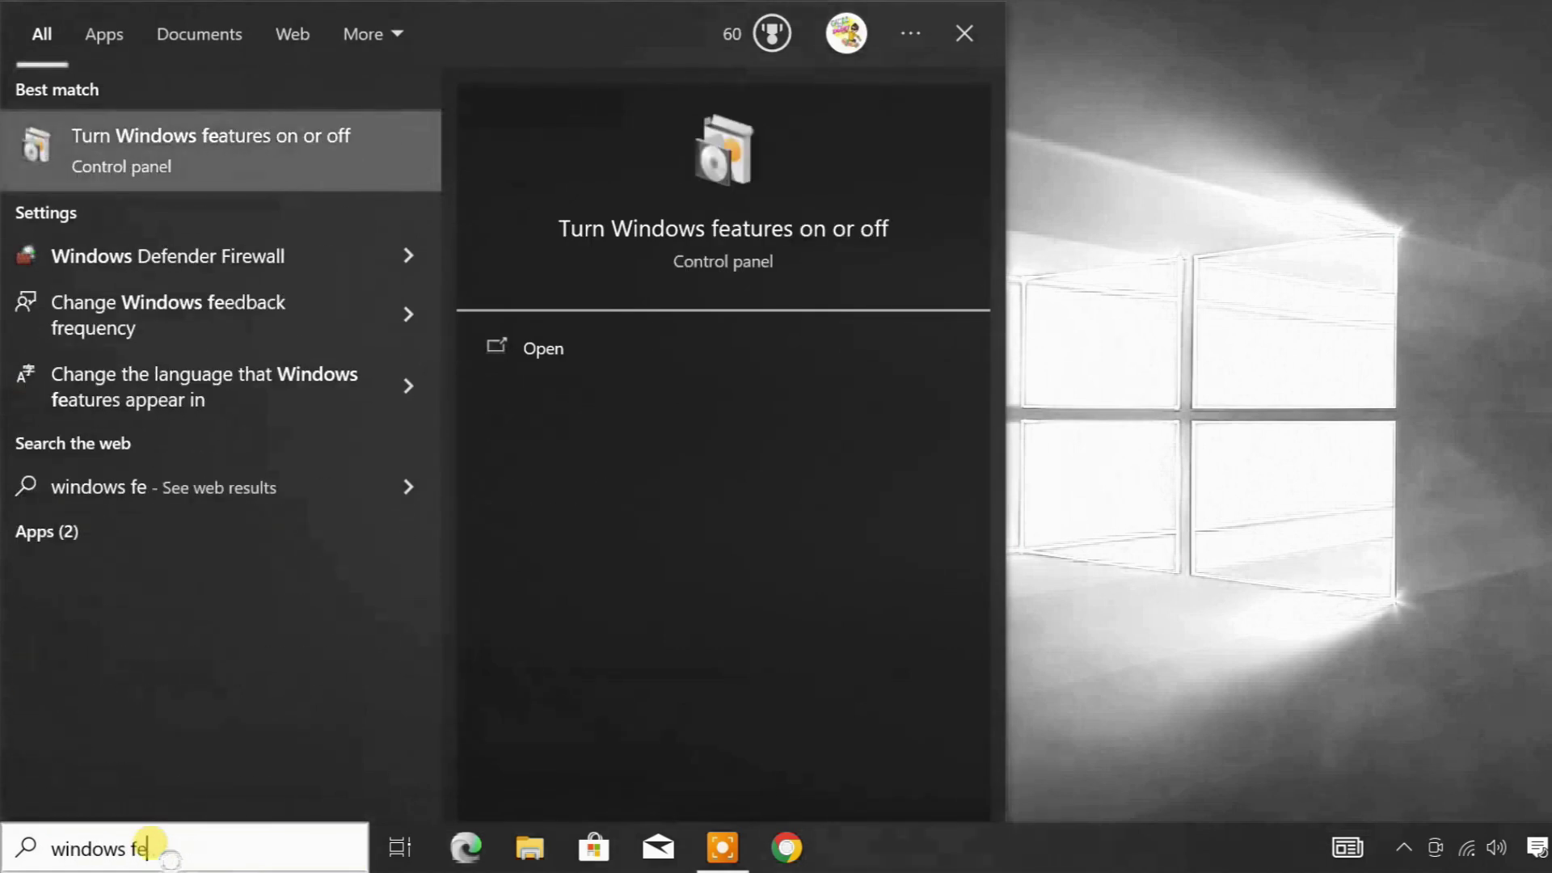
type("atures")
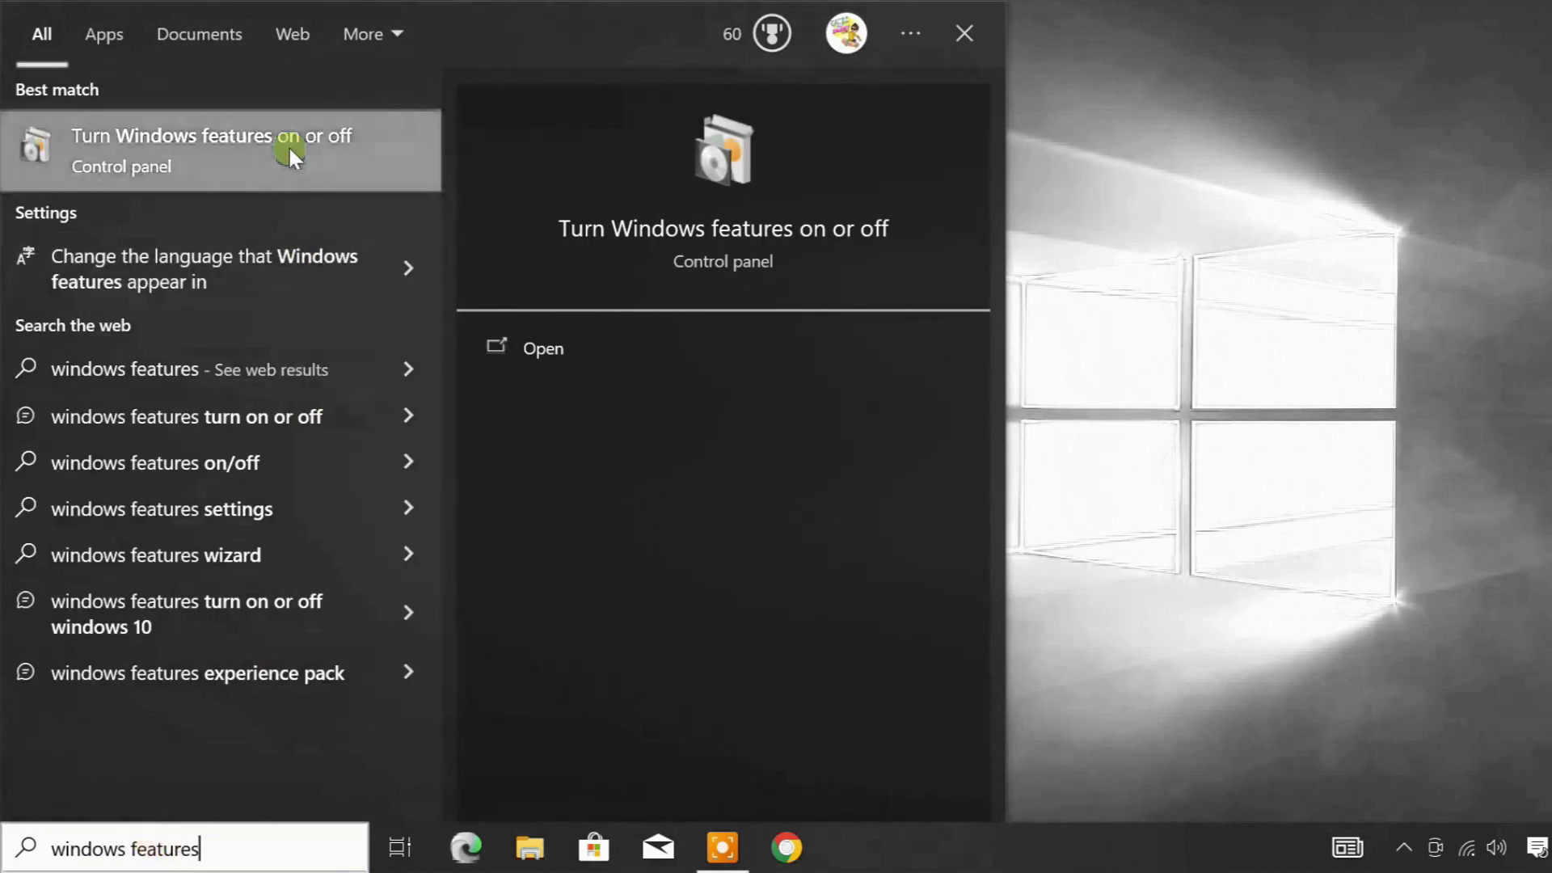
- Enable Virtual Machine Platform in Windows Features and restart the PC to finish installing it
left_click(288, 145)
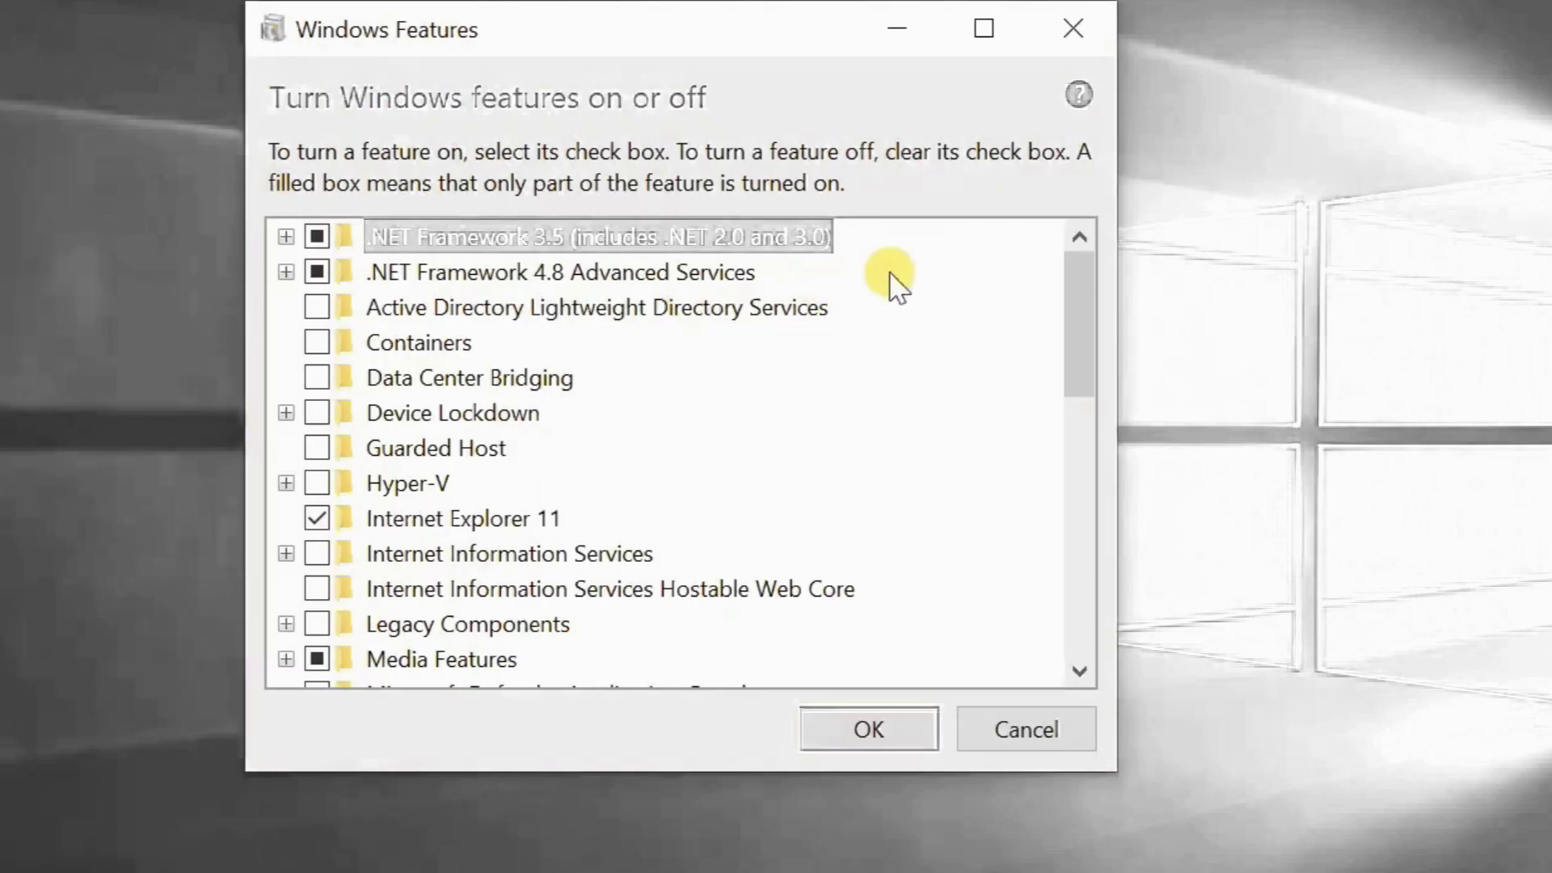
left_click_drag(1074, 295, 1104, 575)
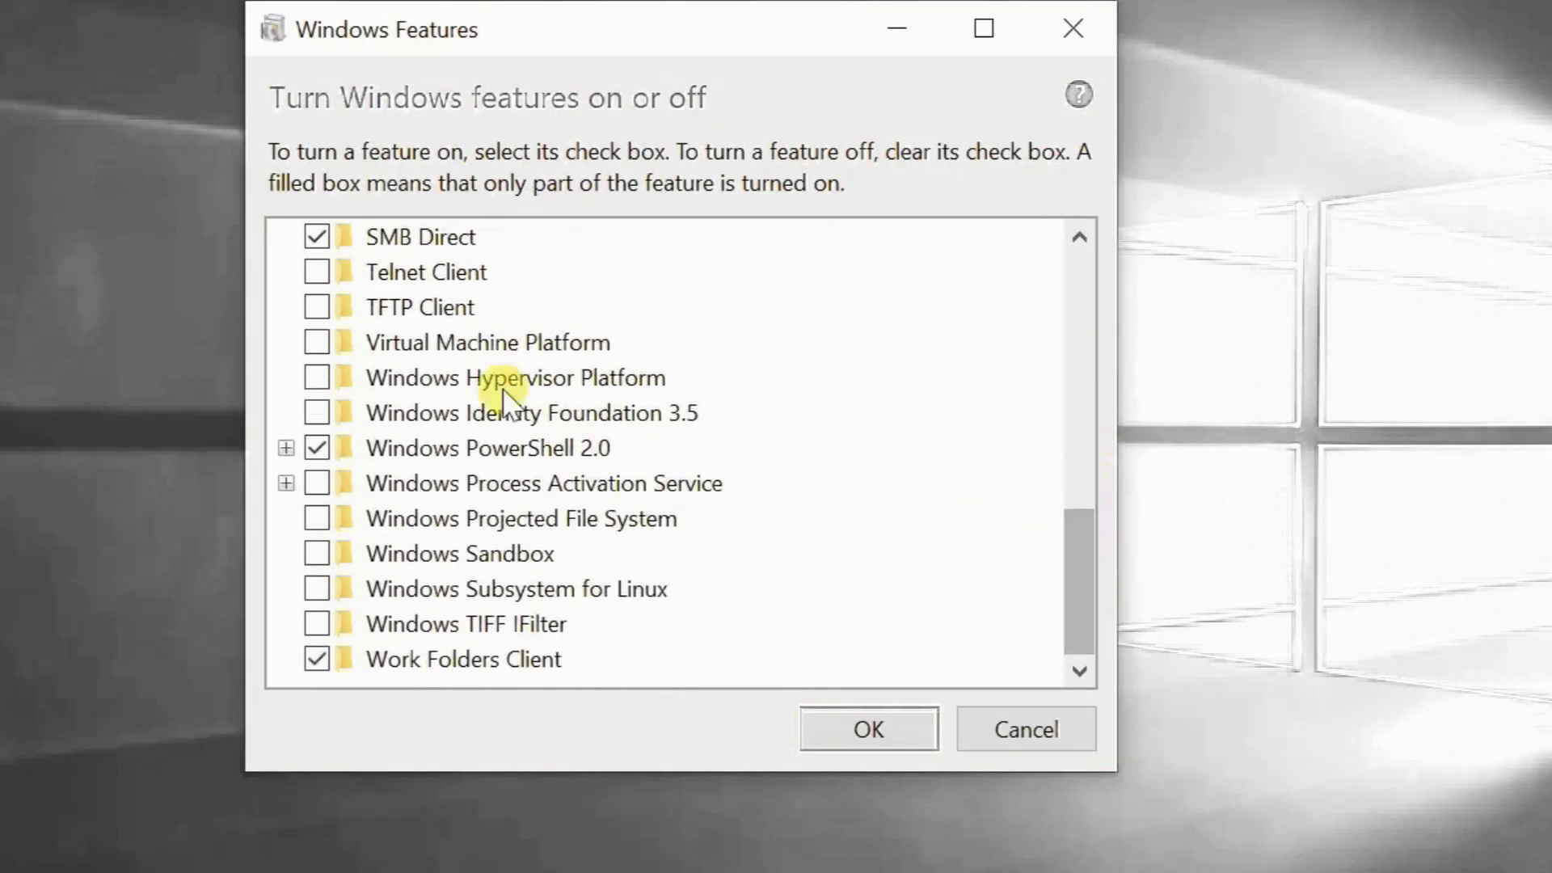
left_click(316, 343)
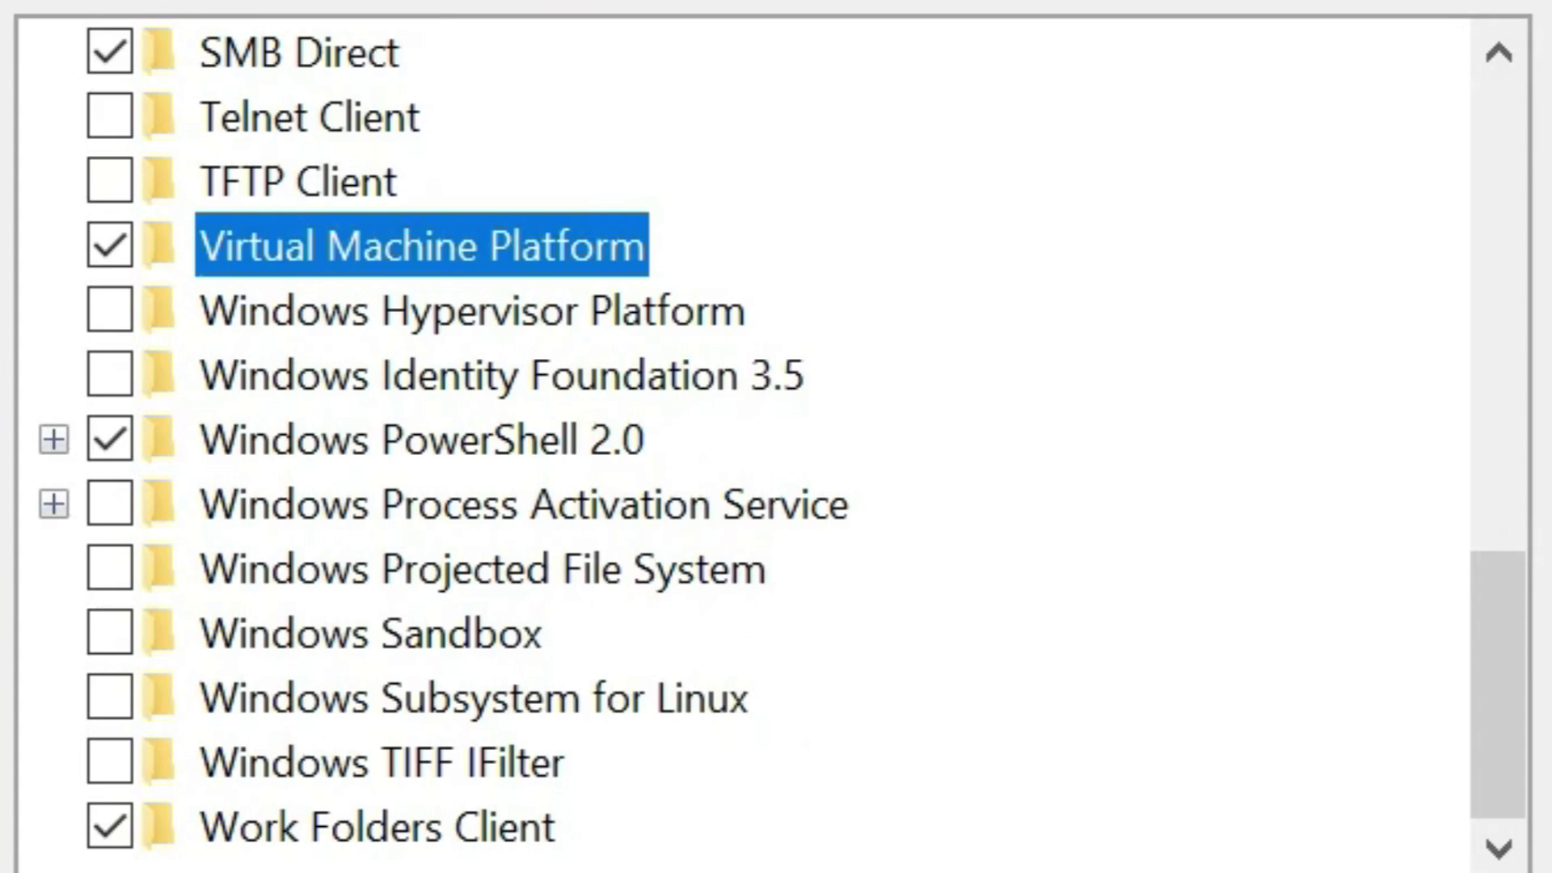
left_click(841, 739)
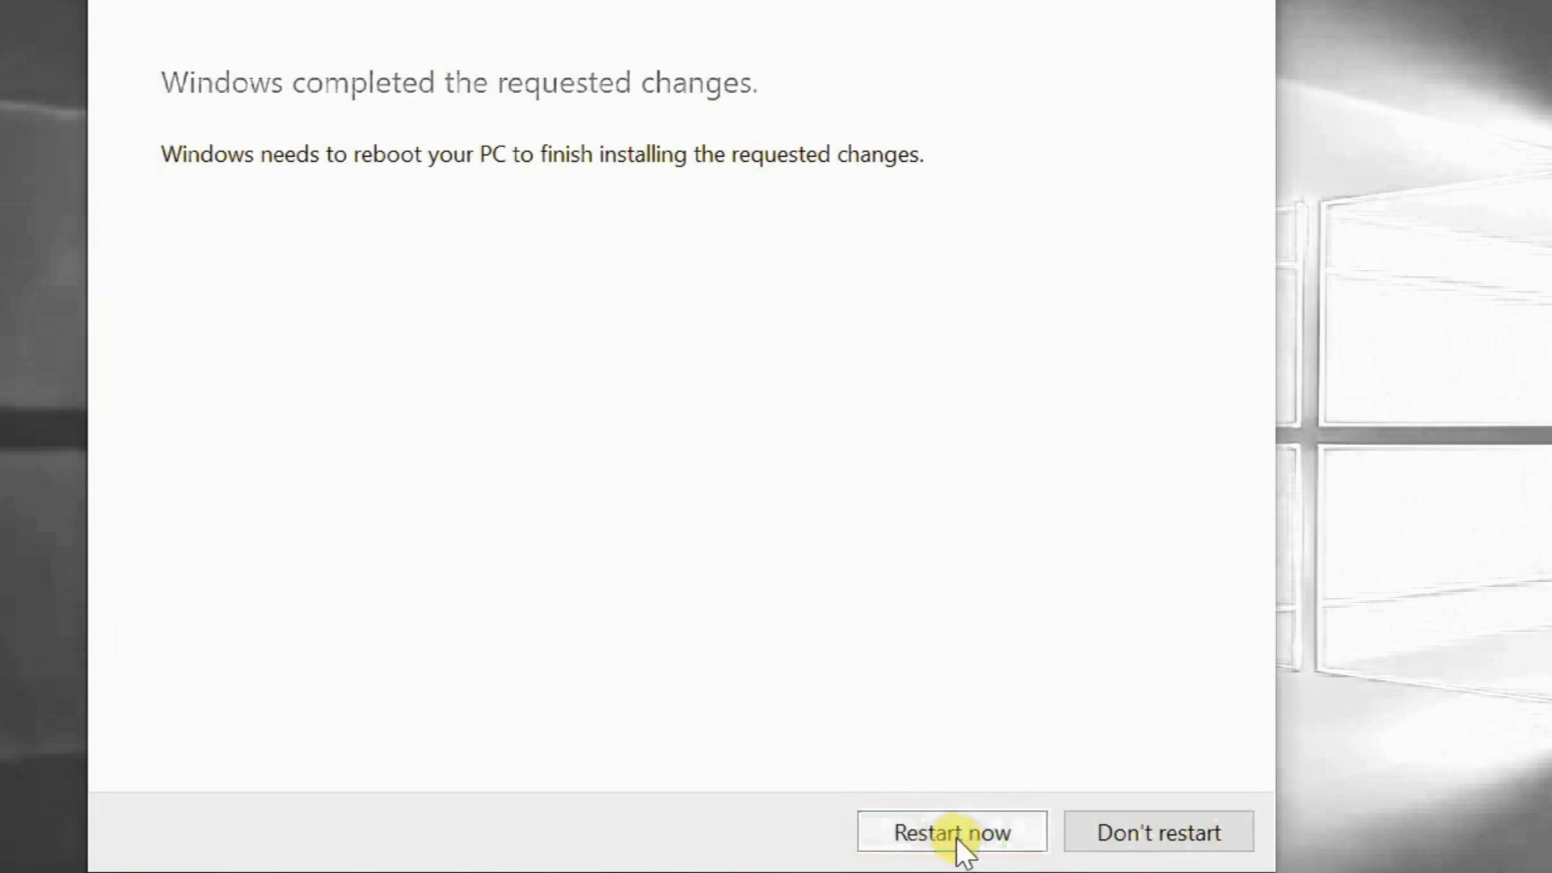
left_click(971, 834)
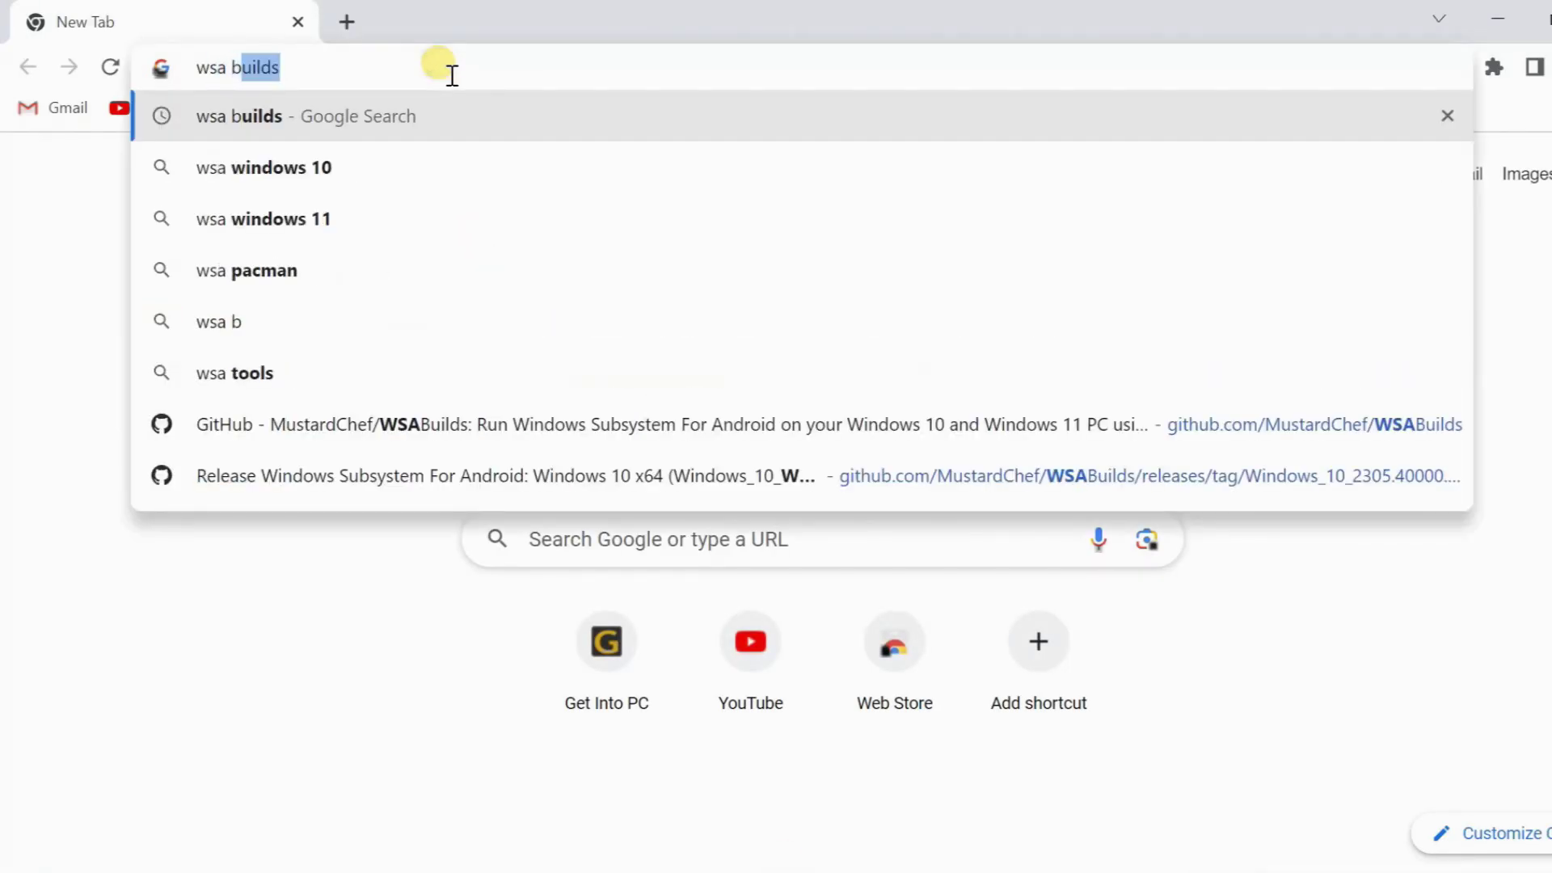
type("uilds")
- Download the latest Windows 10 x64 MindTheGapps WSA build from the MustardChef/WSABuilds GitHub release
key("Return")
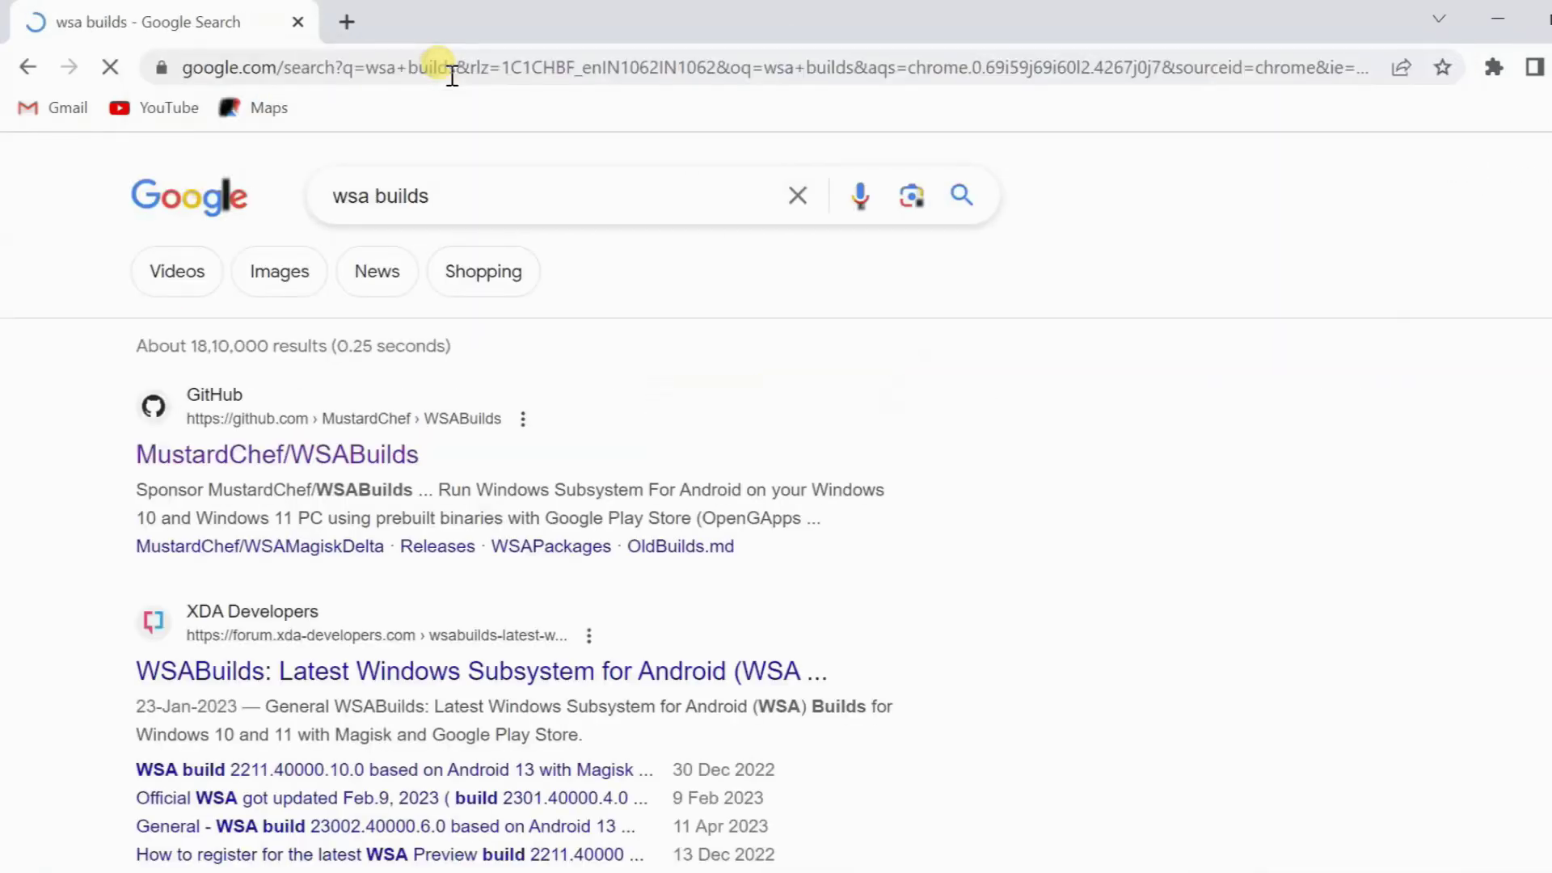
left_click(281, 465)
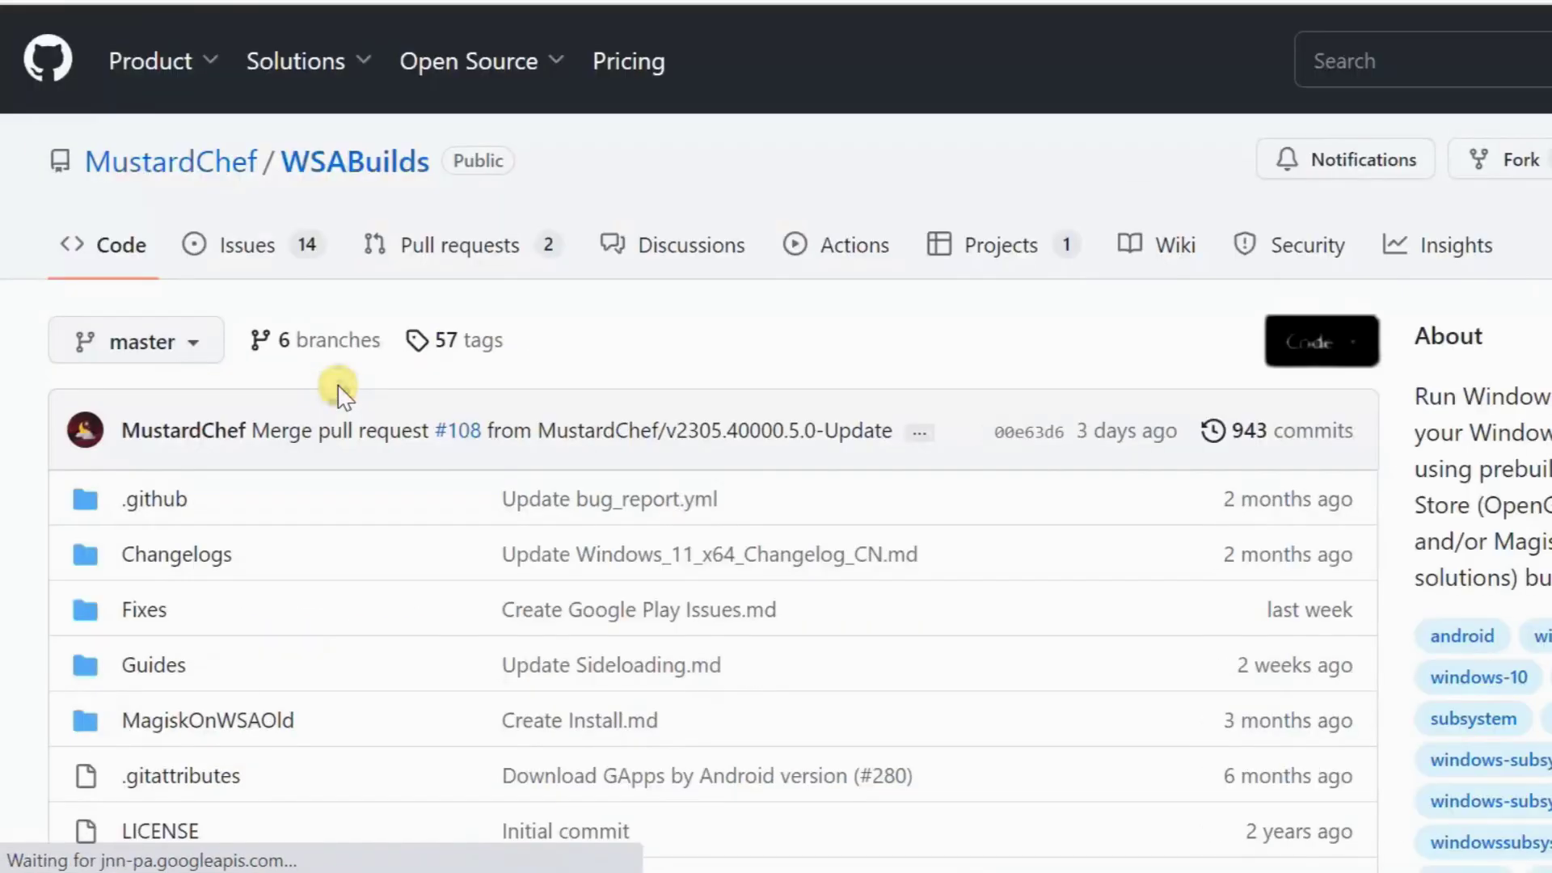
scroll(1091, 554, "down", 5)
scroll(1091, 555, "down", 5)
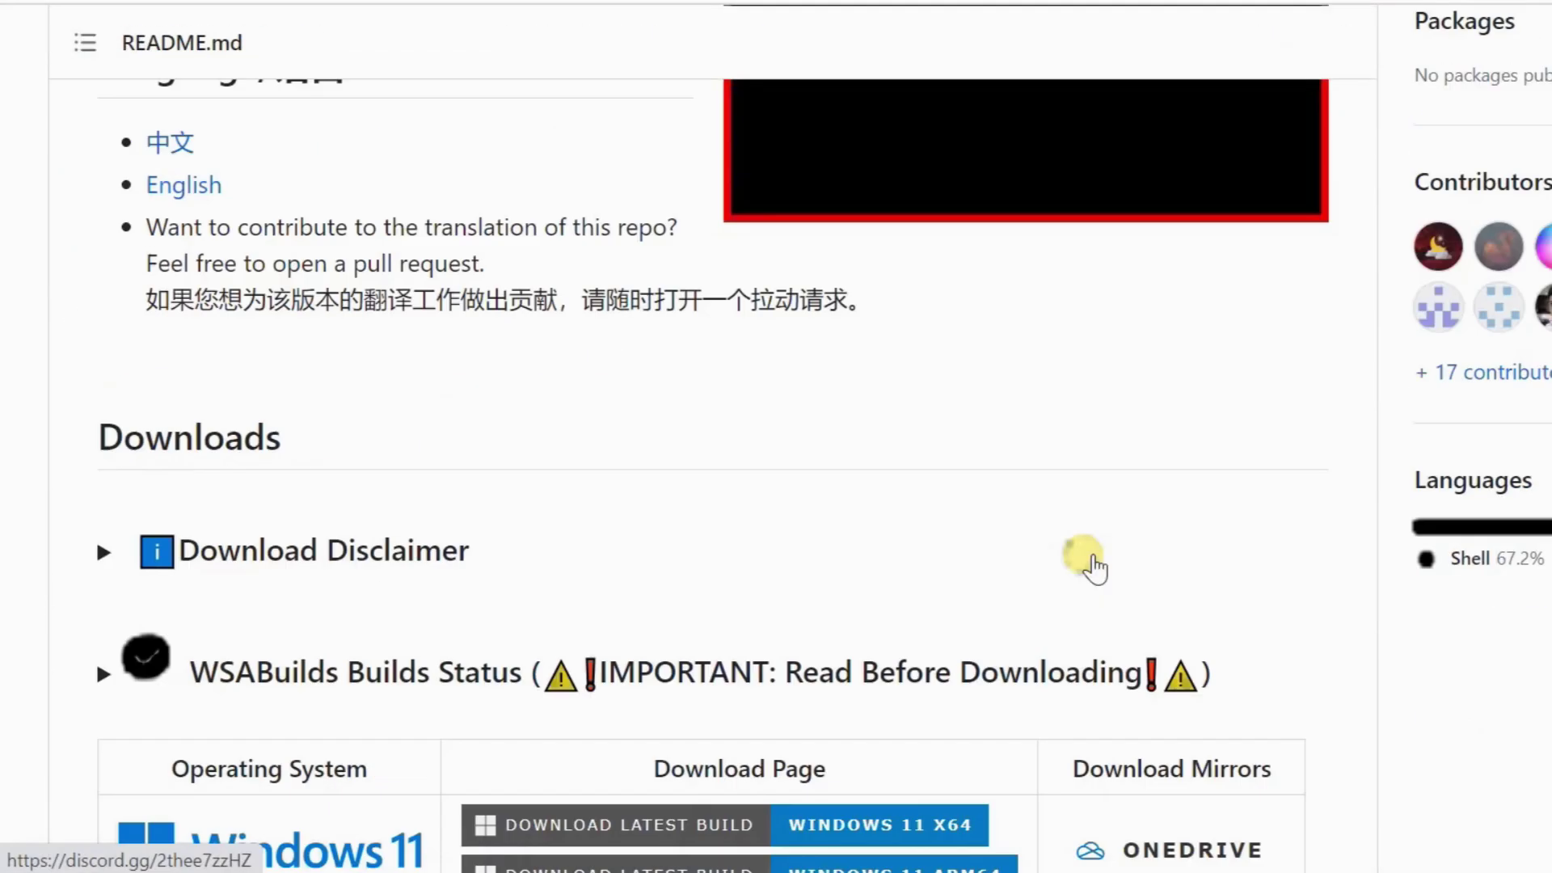
scroll(1092, 562, "down", 4)
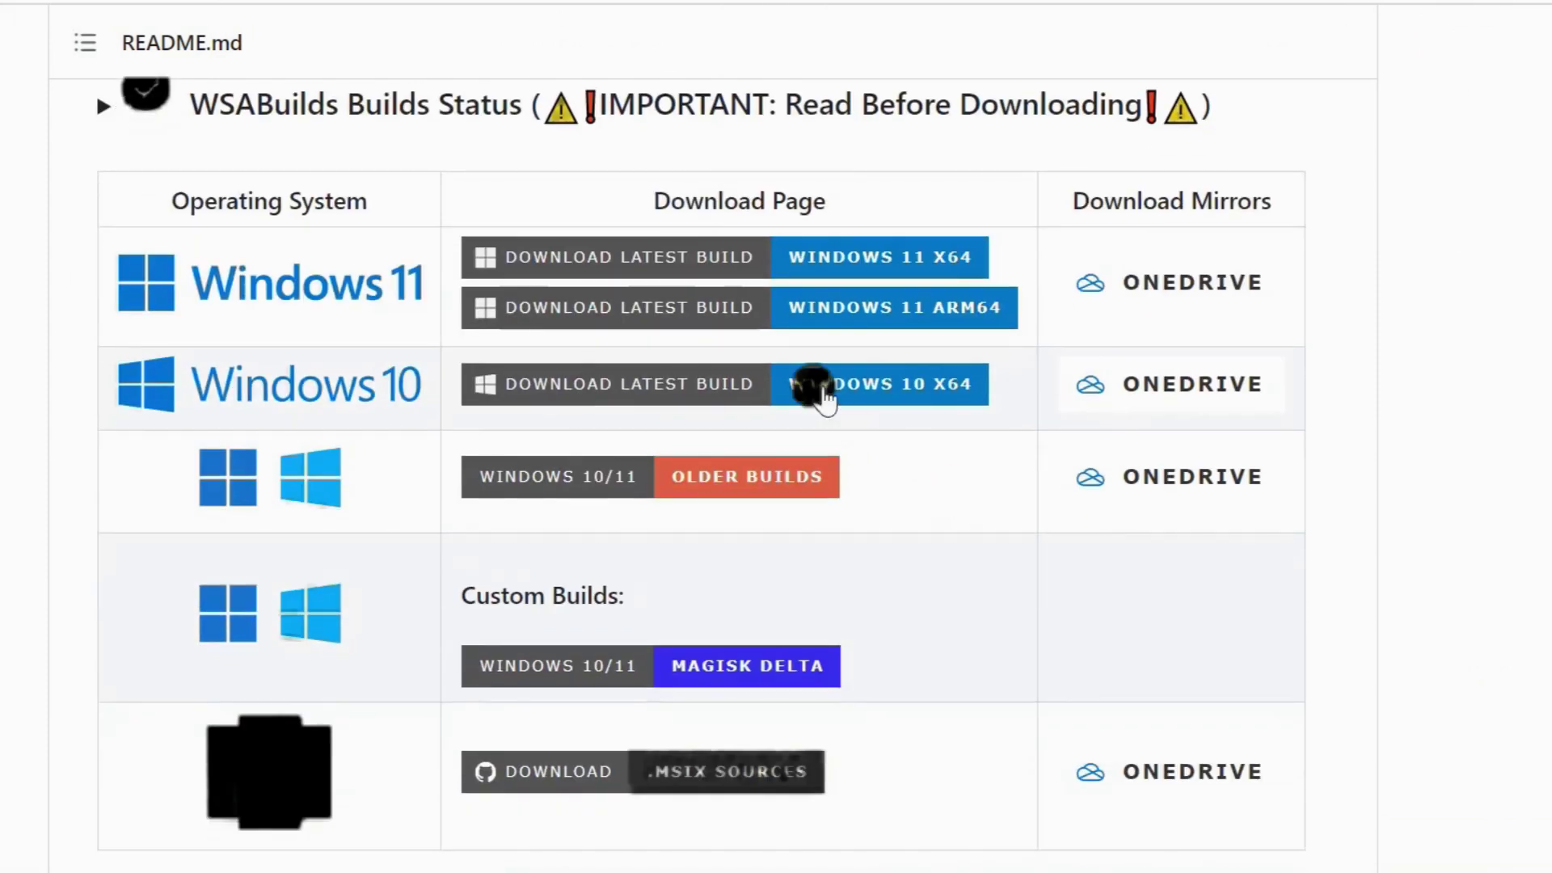
left_click(888, 398)
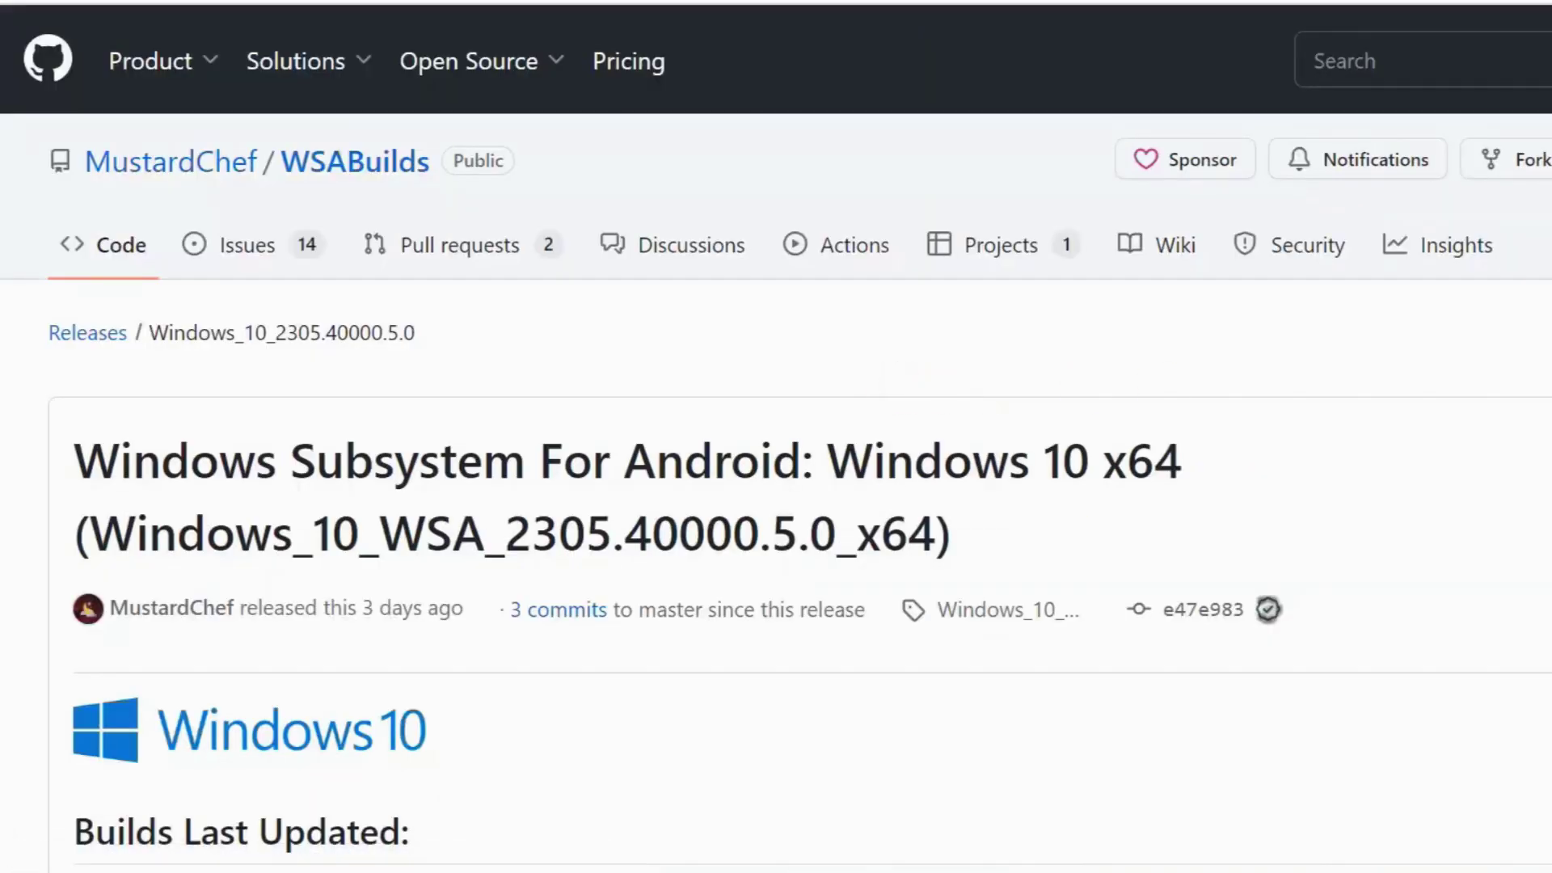
scroll(1083, 391, "down", 3)
scroll(1083, 390, "down", 10)
scroll(1083, 390, "down", 5)
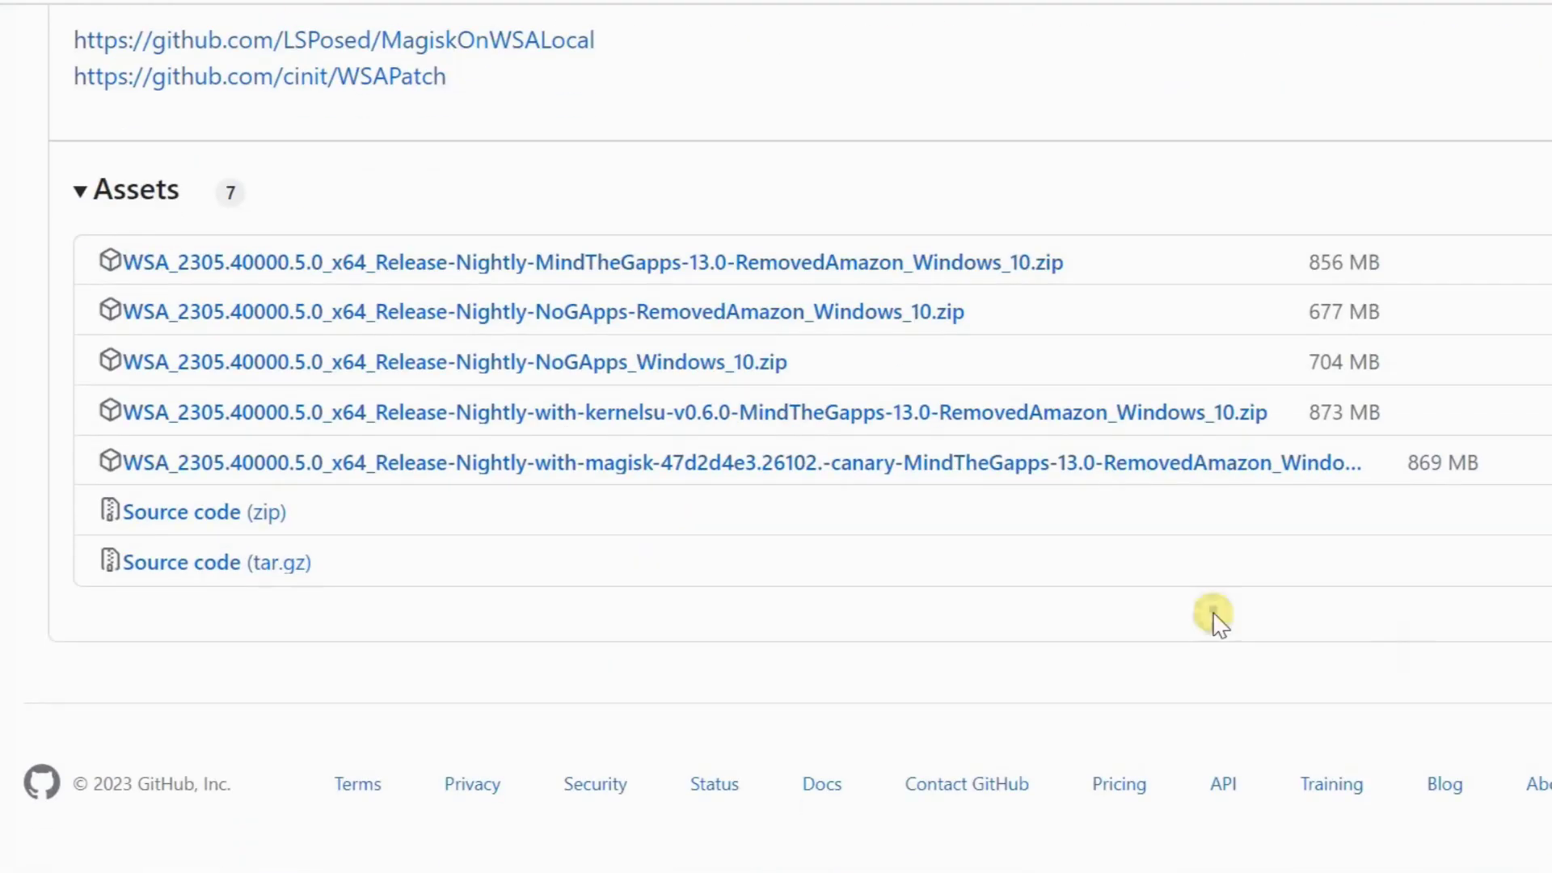
left_click(541, 268)
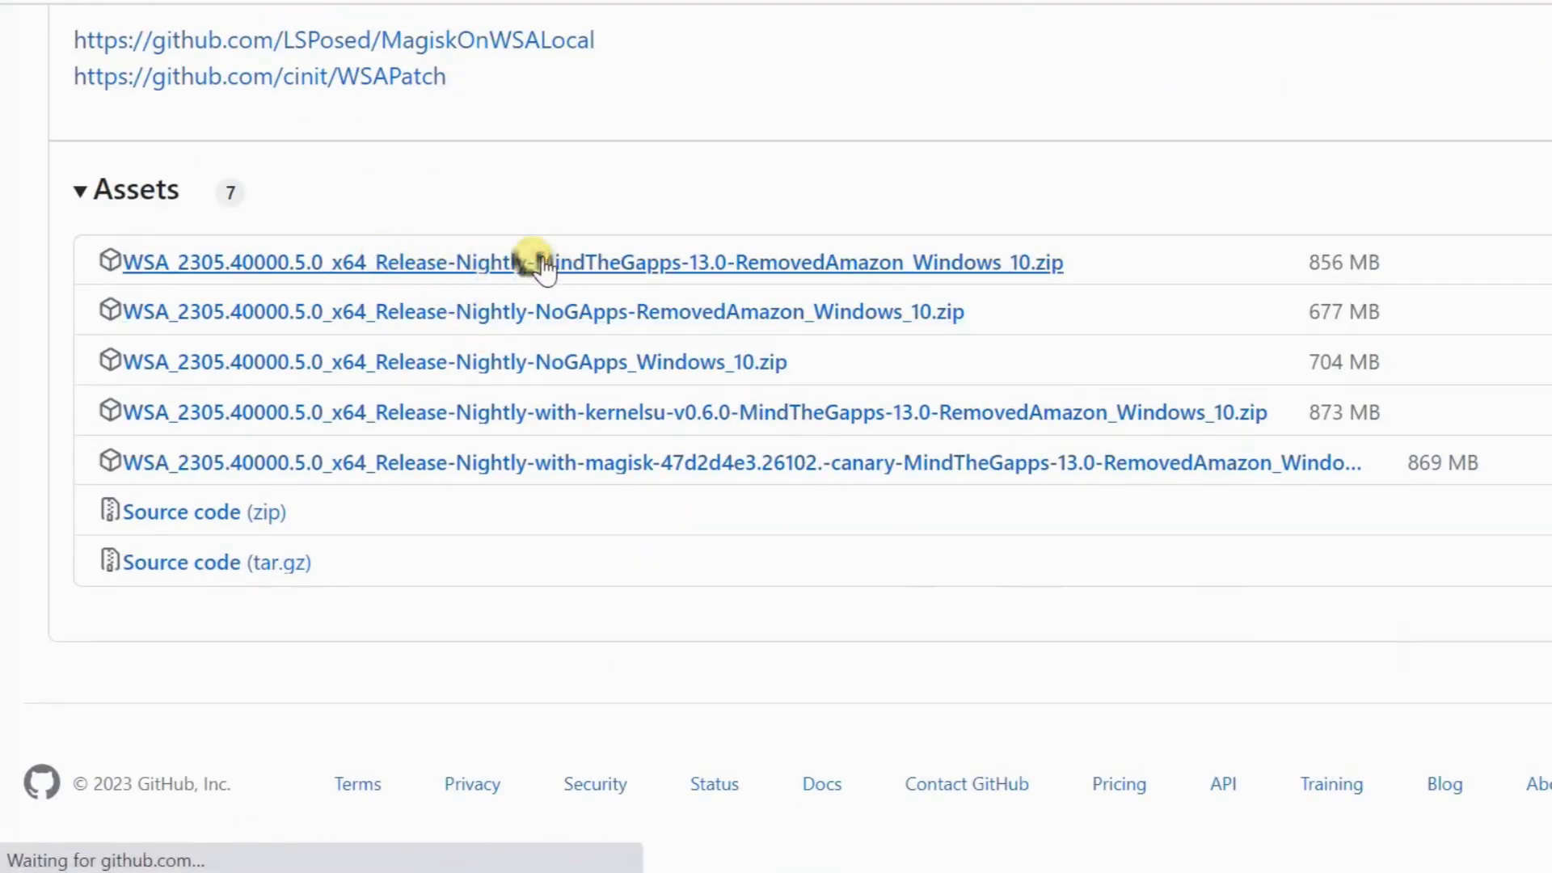
left_click(952, 506)
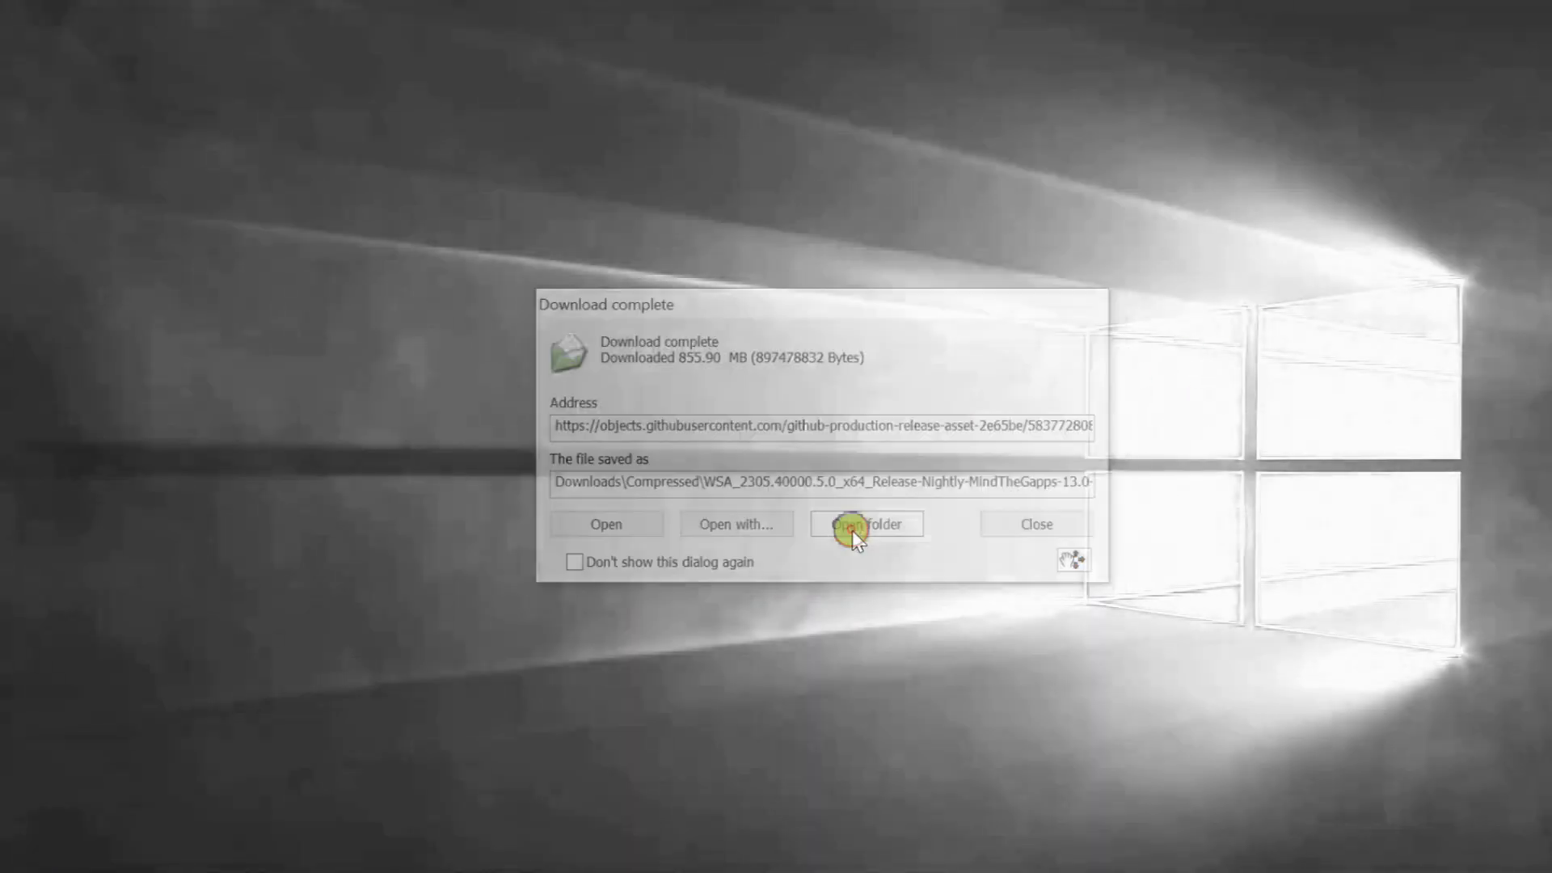
- Open the Downloads\Compressed folder holding the finished 855 MB WSA archive and bring up its context menu
left_click(853, 530)
right_click(325, 257)
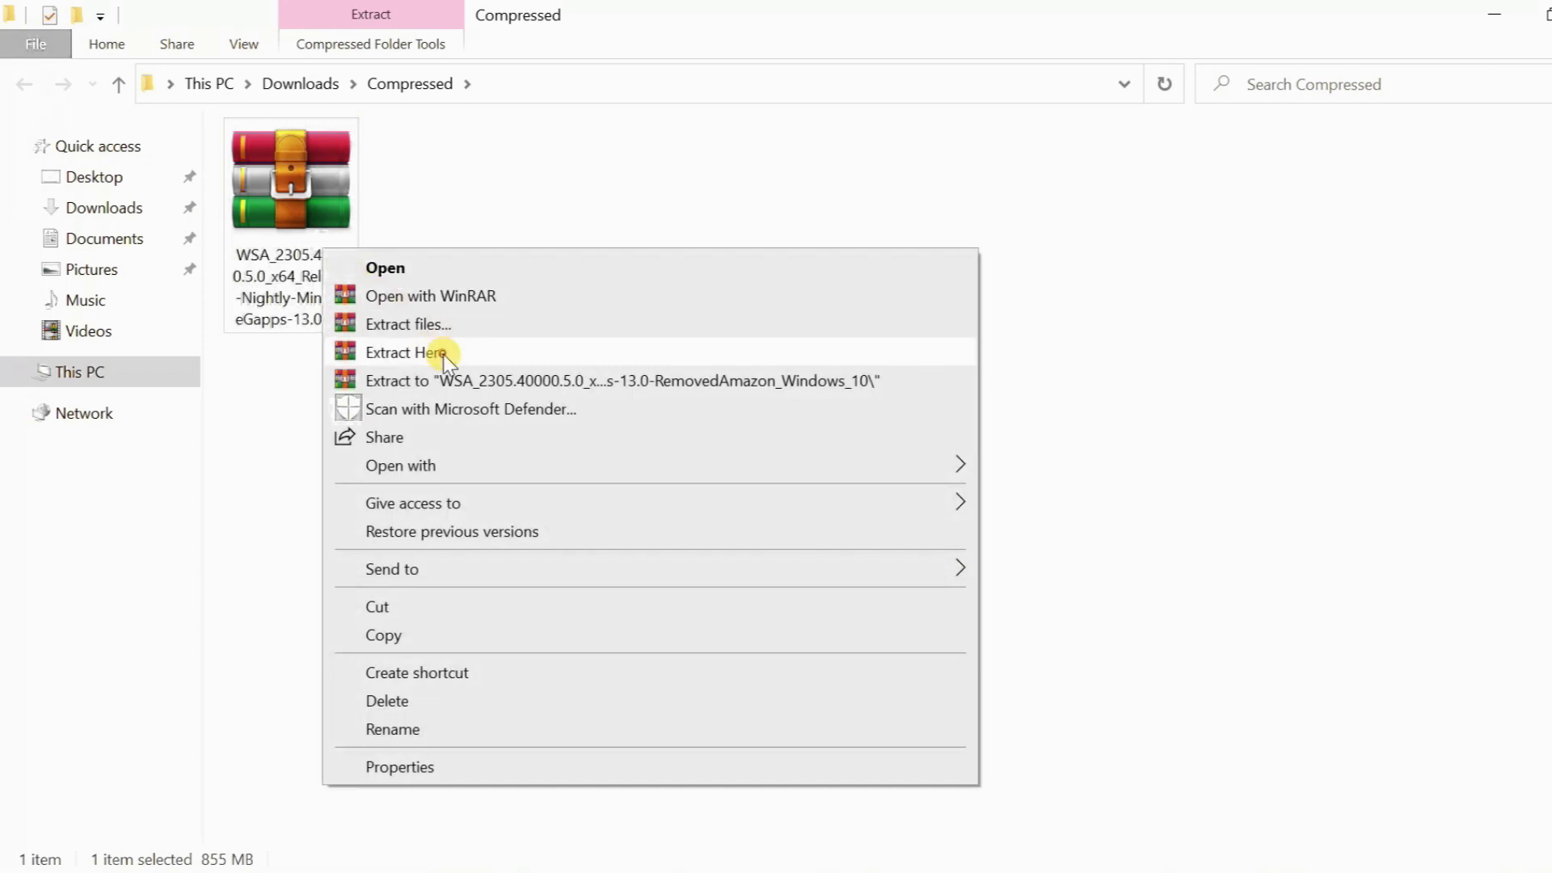
- Extract the WSA archive in place, open the extracted folder, and run its Run script
left_click(443, 355)
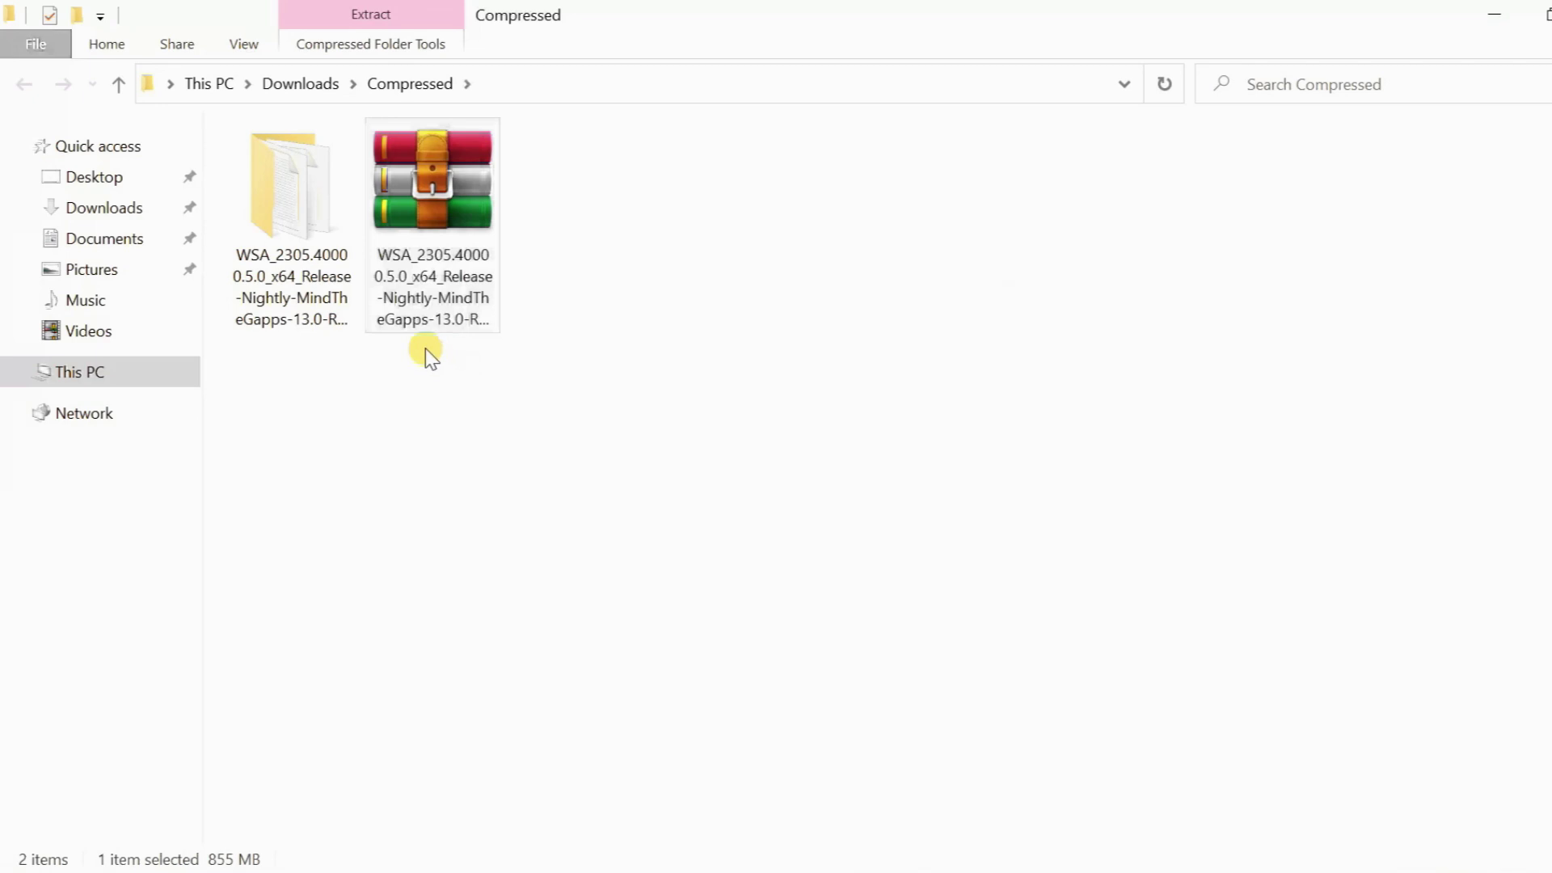
left_click(307, 297)
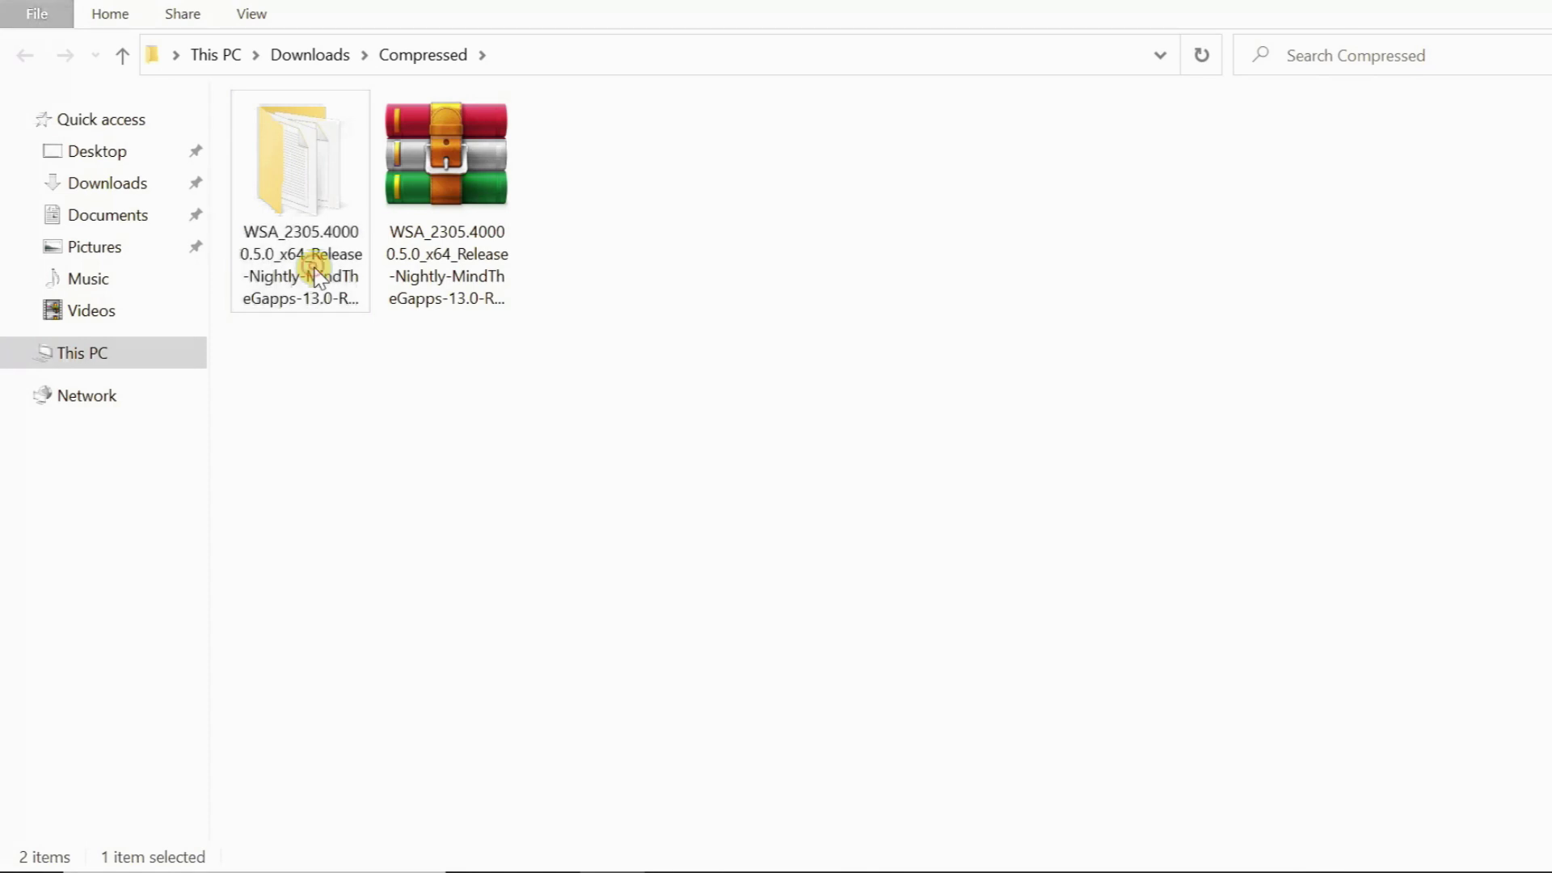
double_click(313, 273)
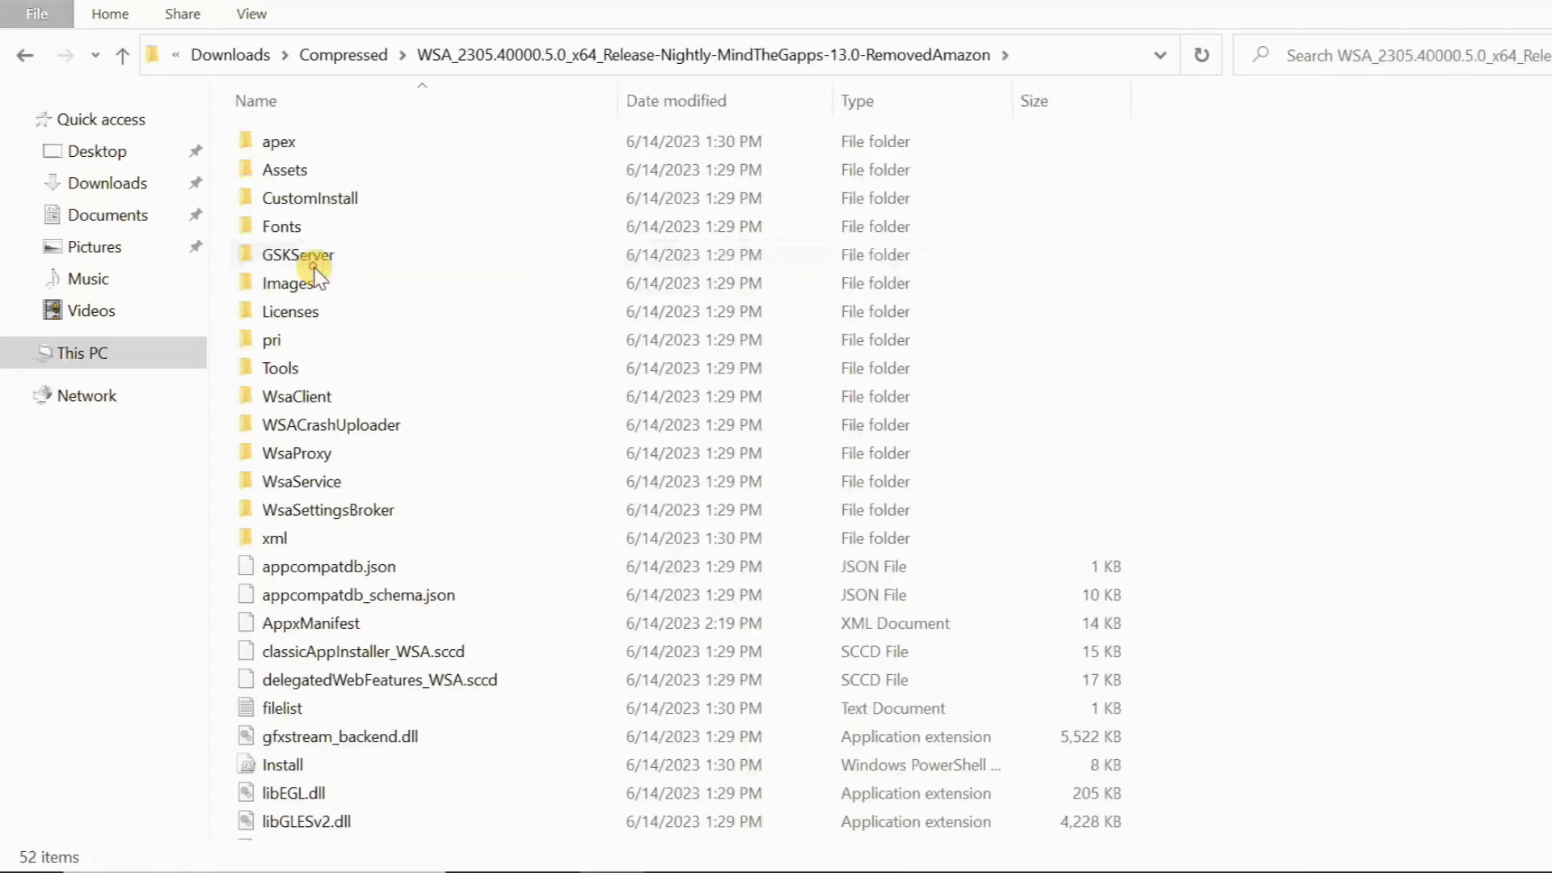
scroll(1373, 459, "down", 4)
scroll(1374, 454, "down", 4)
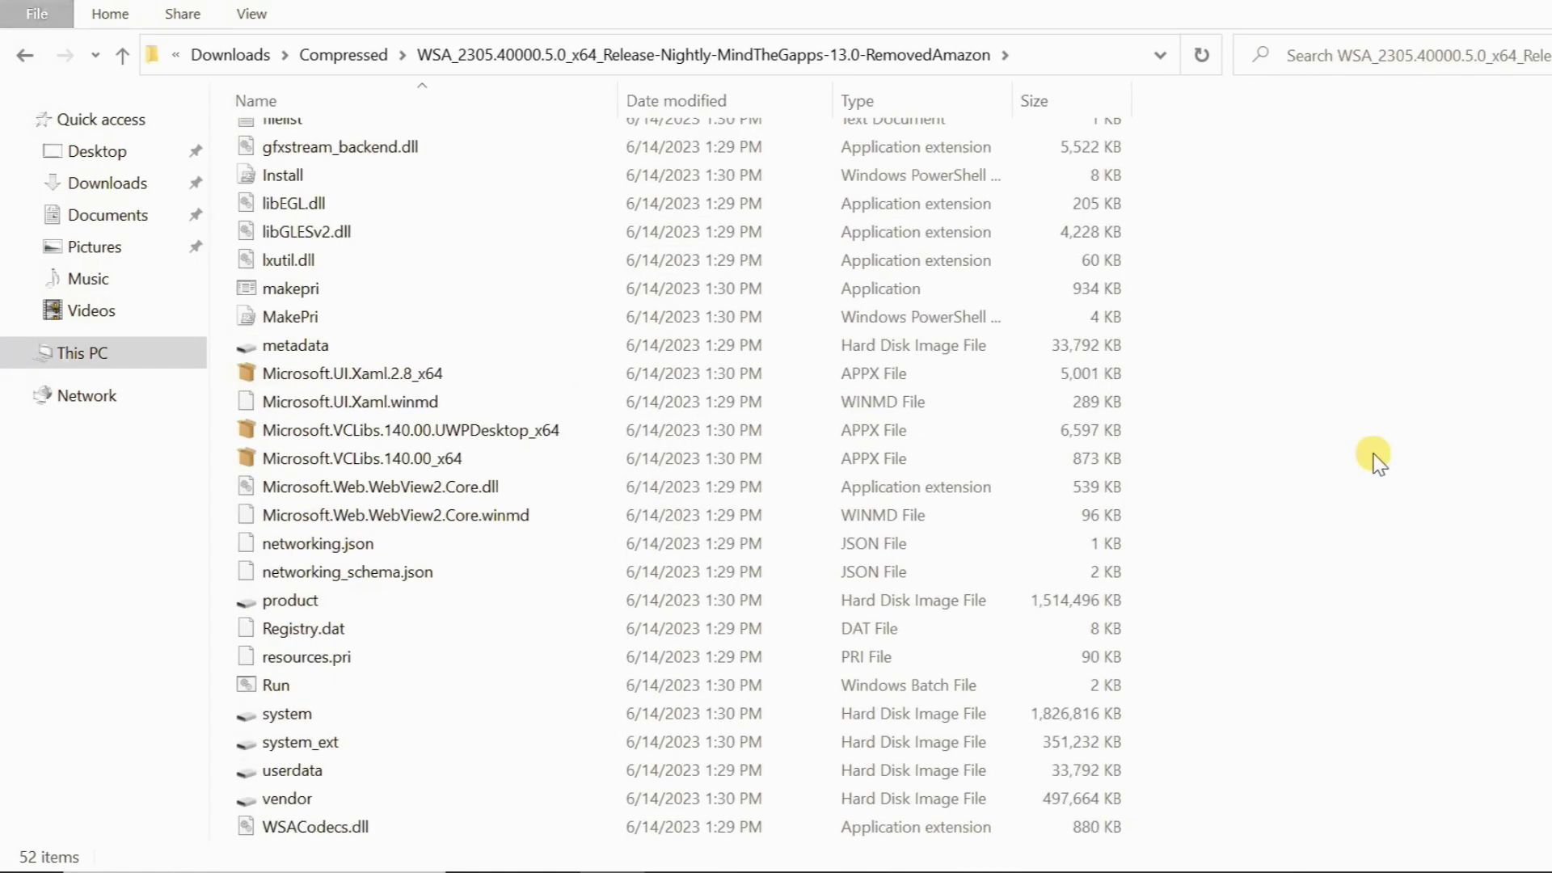
scroll(1373, 455, "down", 2)
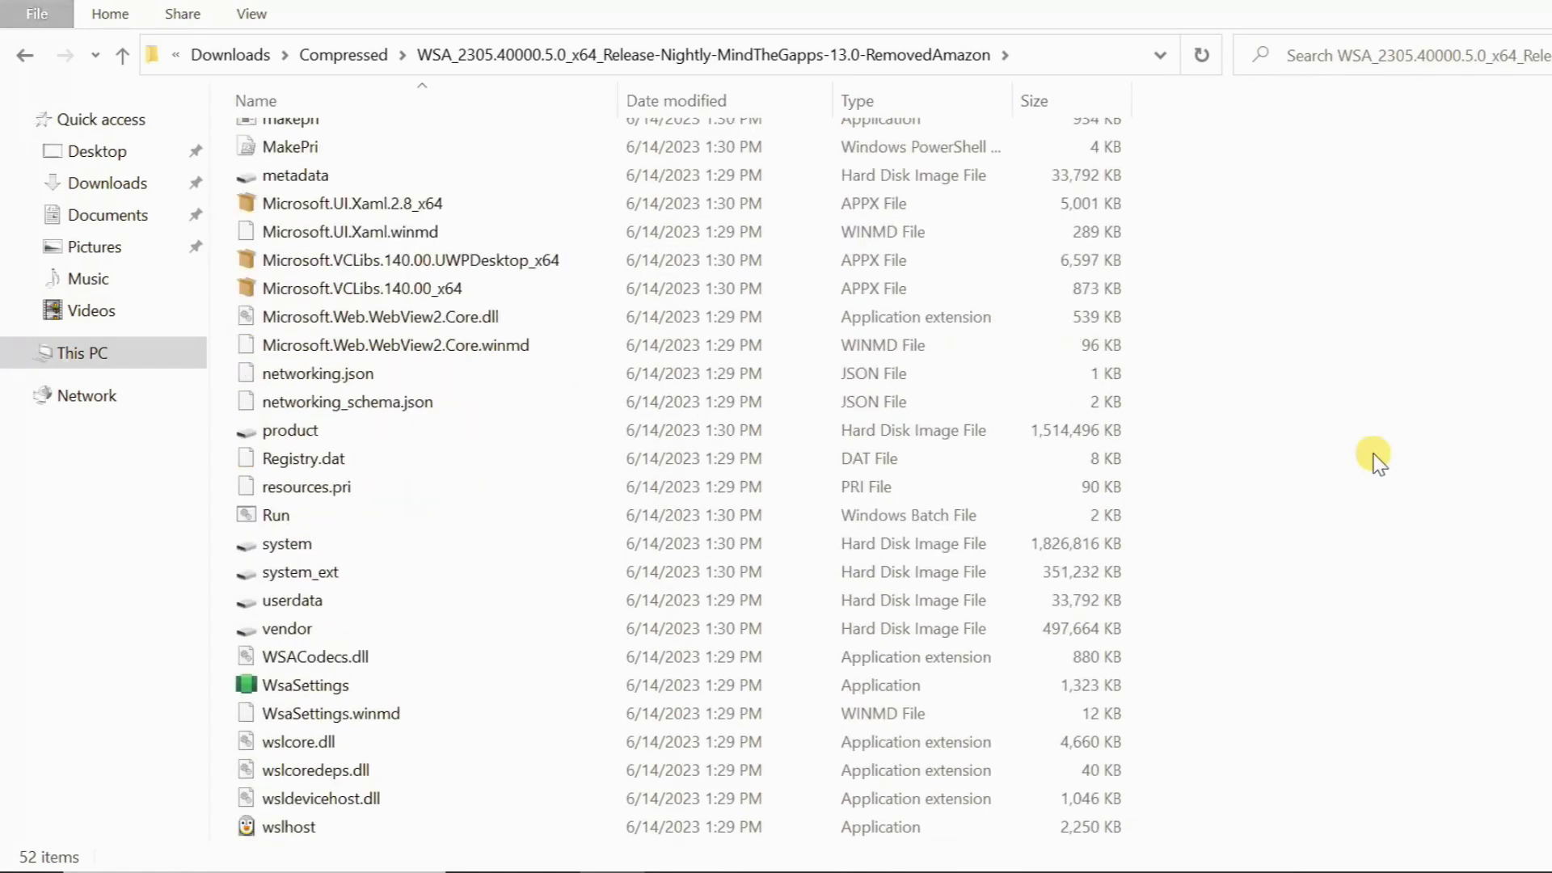
right_click(313, 521)
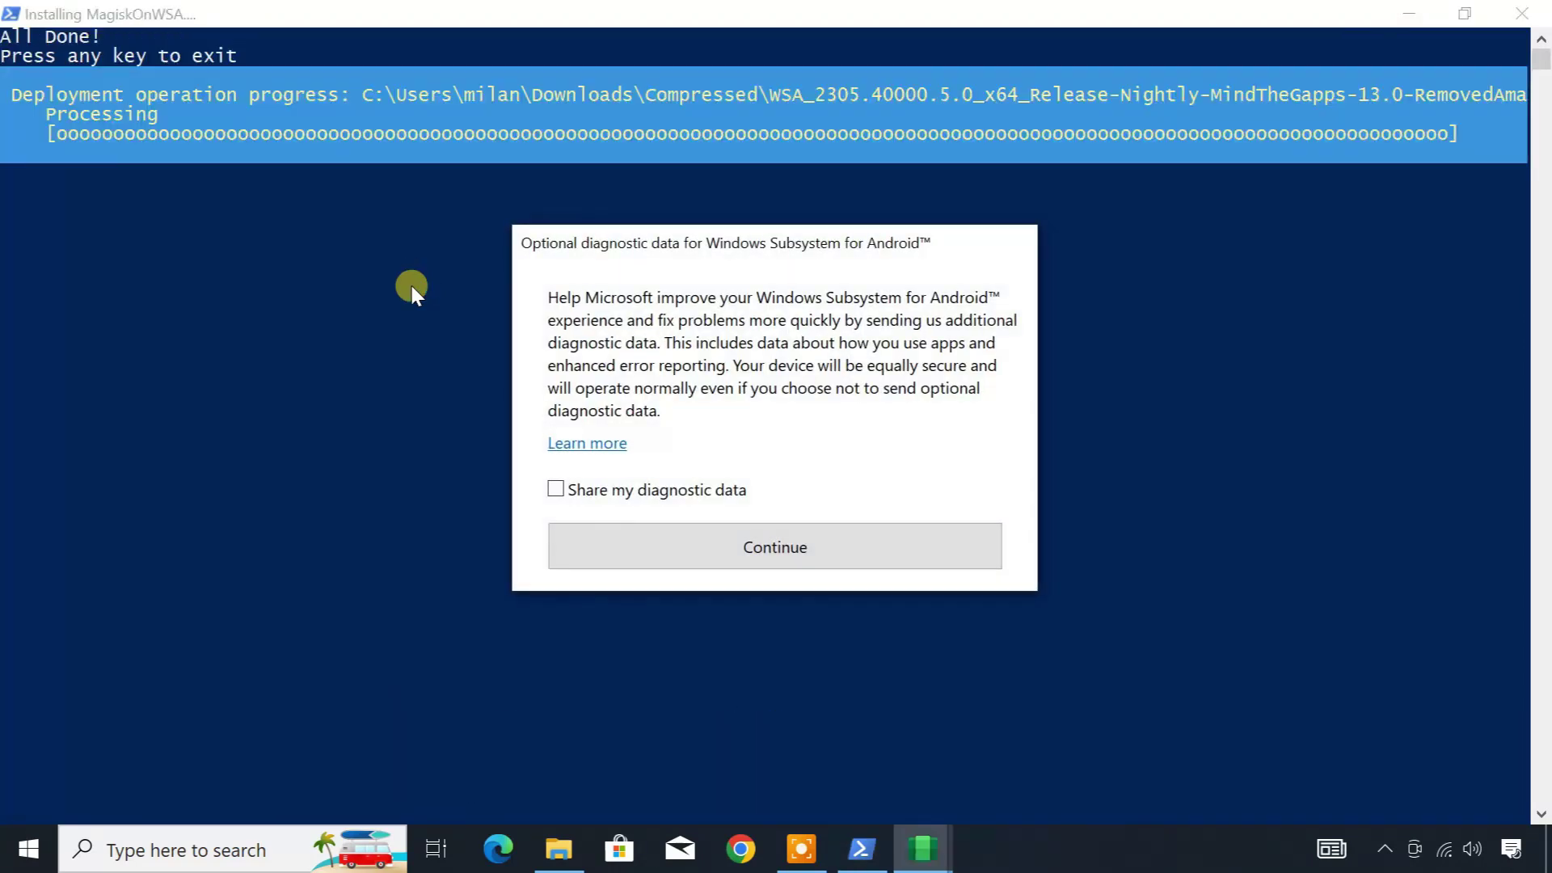
- Continue past the optional diagnostic data prompt with sharing left unchecked after 'All Done!'
left_click(739, 546)
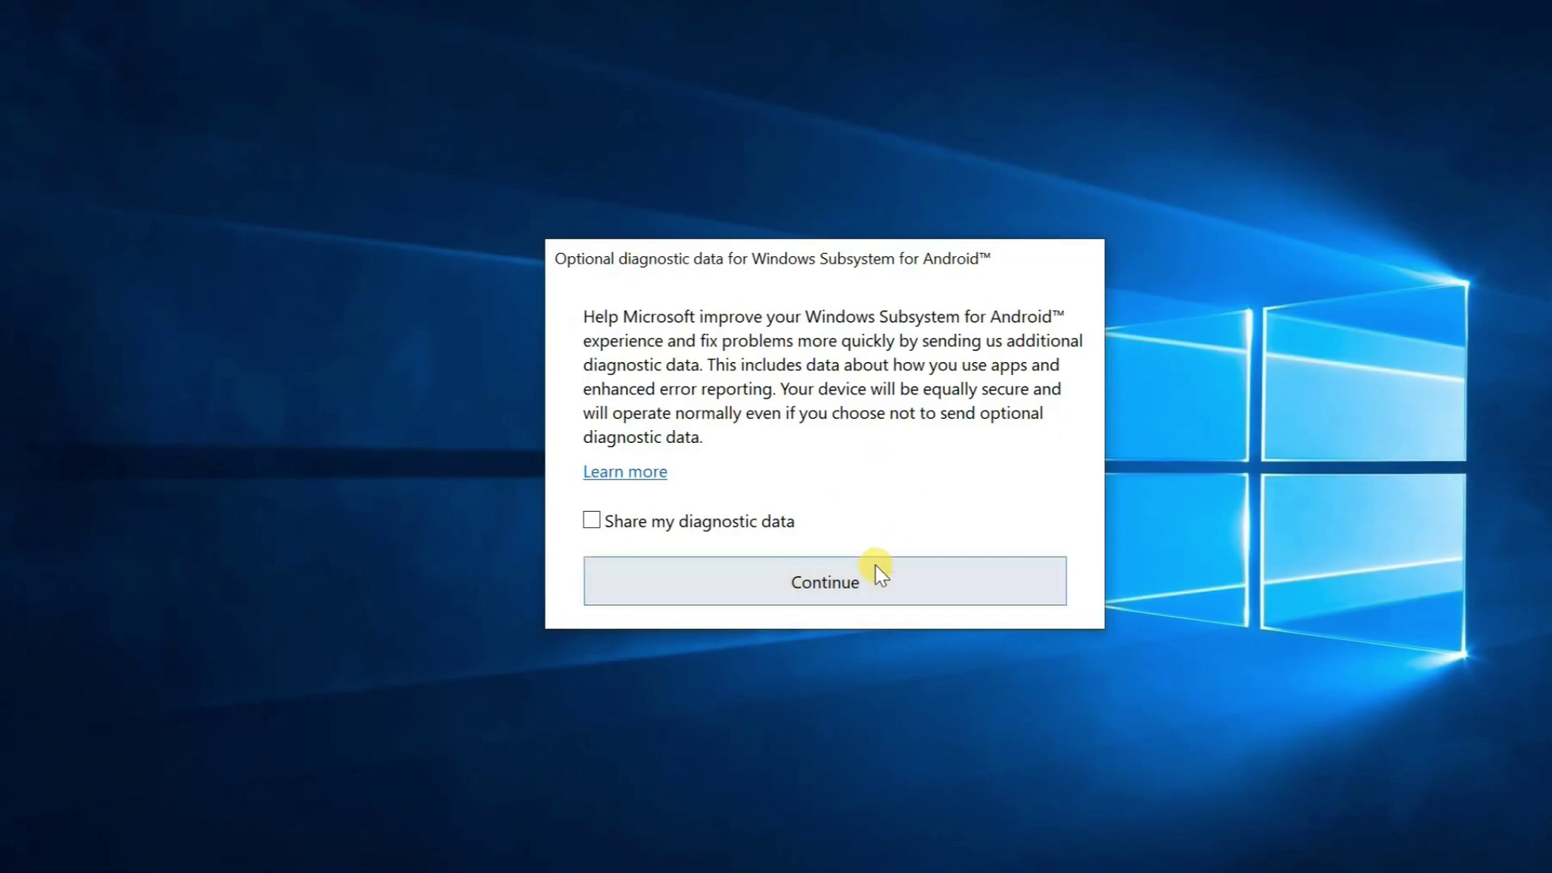
left_click(873, 566)
- Restart Windows, then find Play Store through search and open it
key("super")
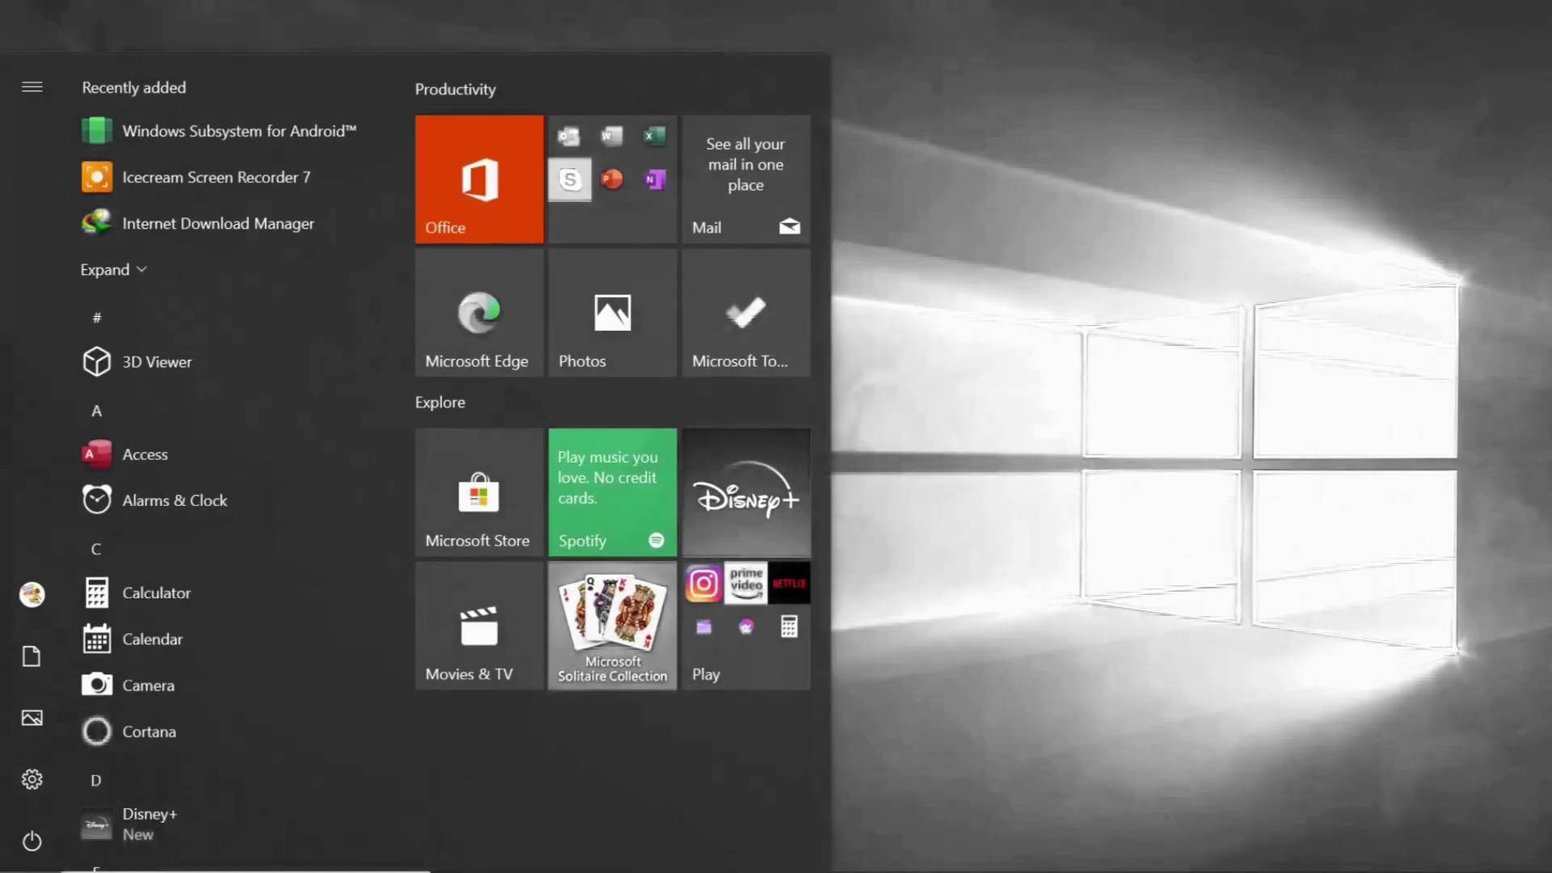
left_click(32, 840)
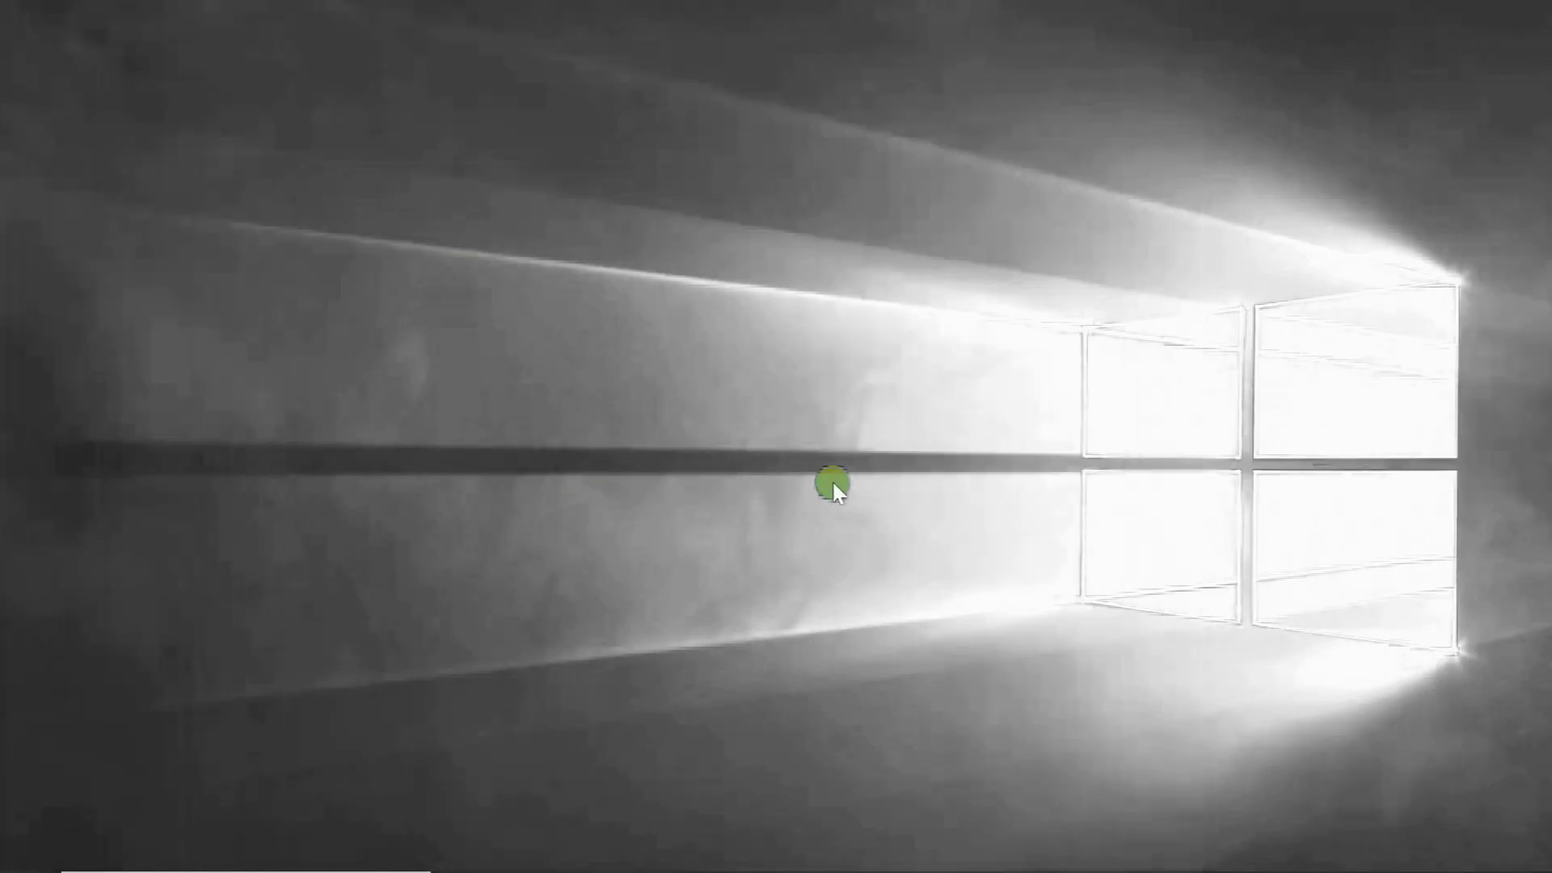
left_click(200, 863)
type("p")
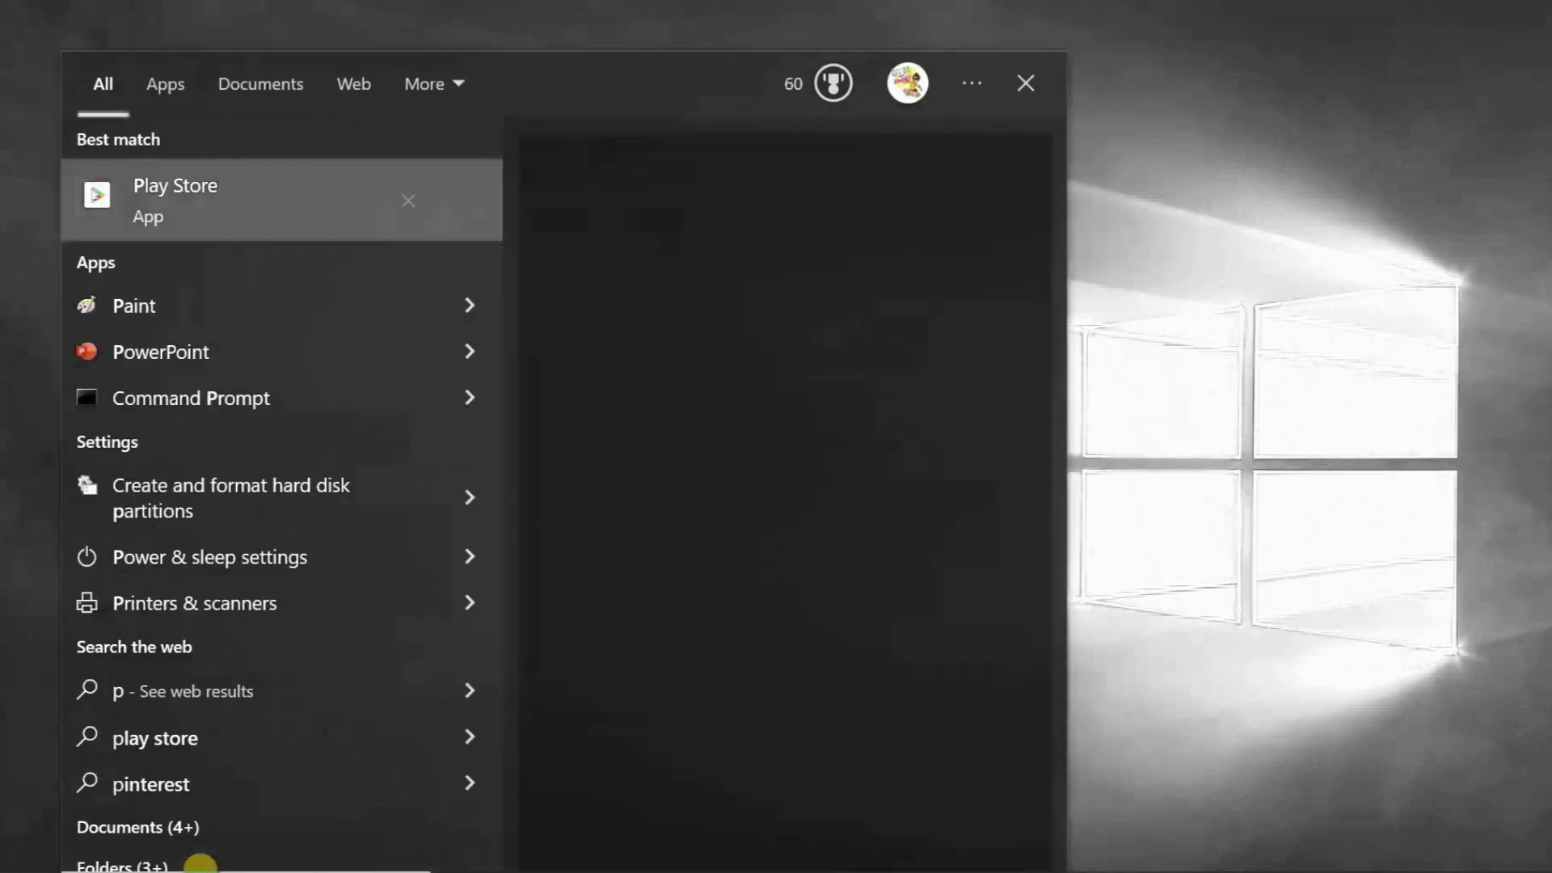
type("lay store")
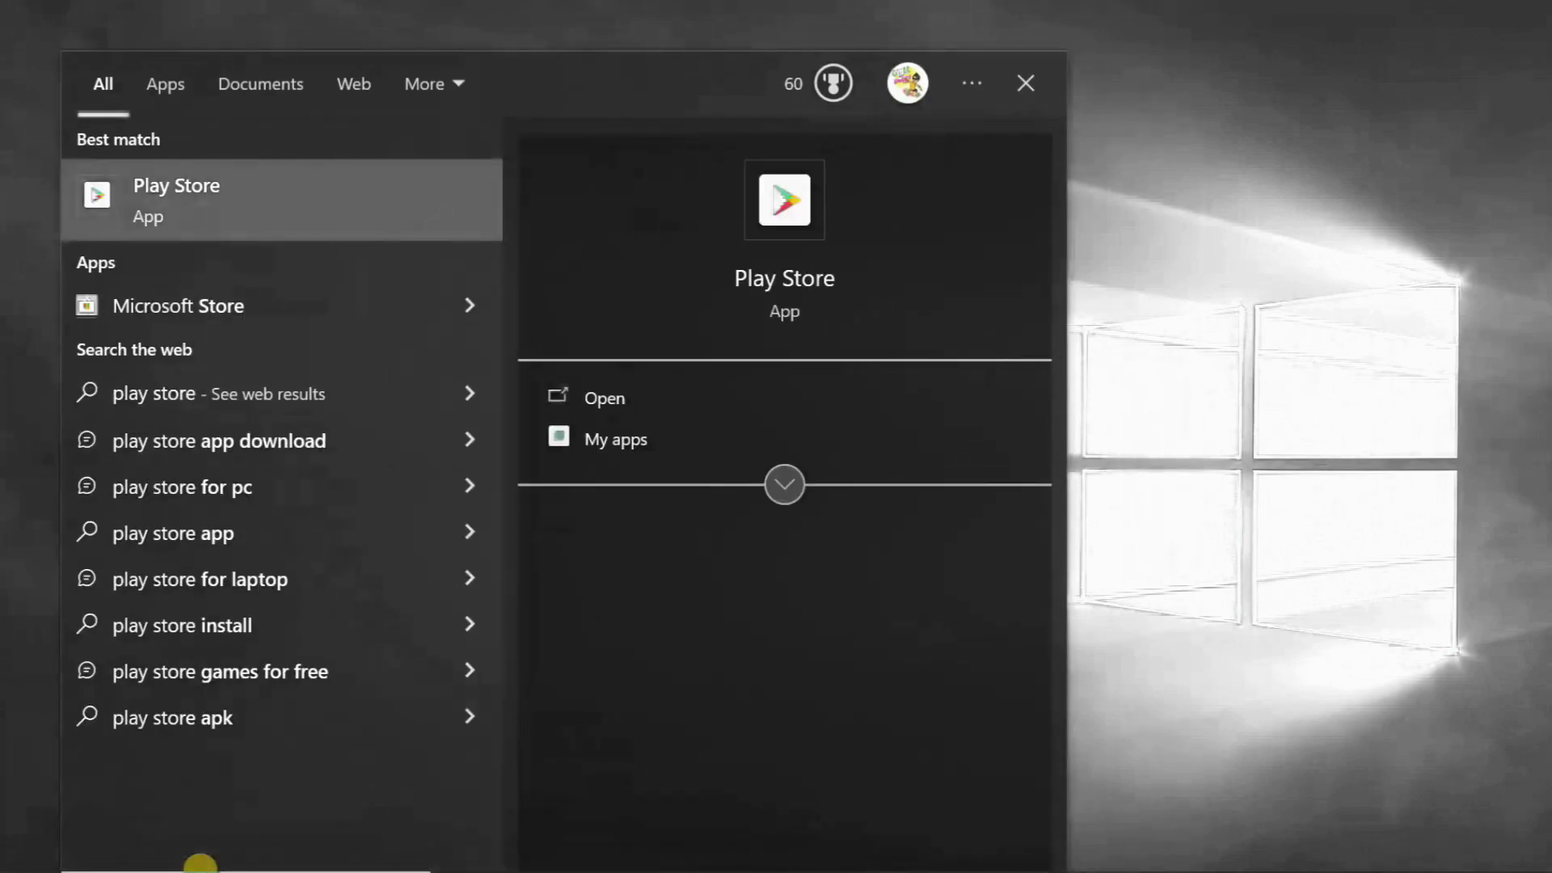
left_click(252, 199)
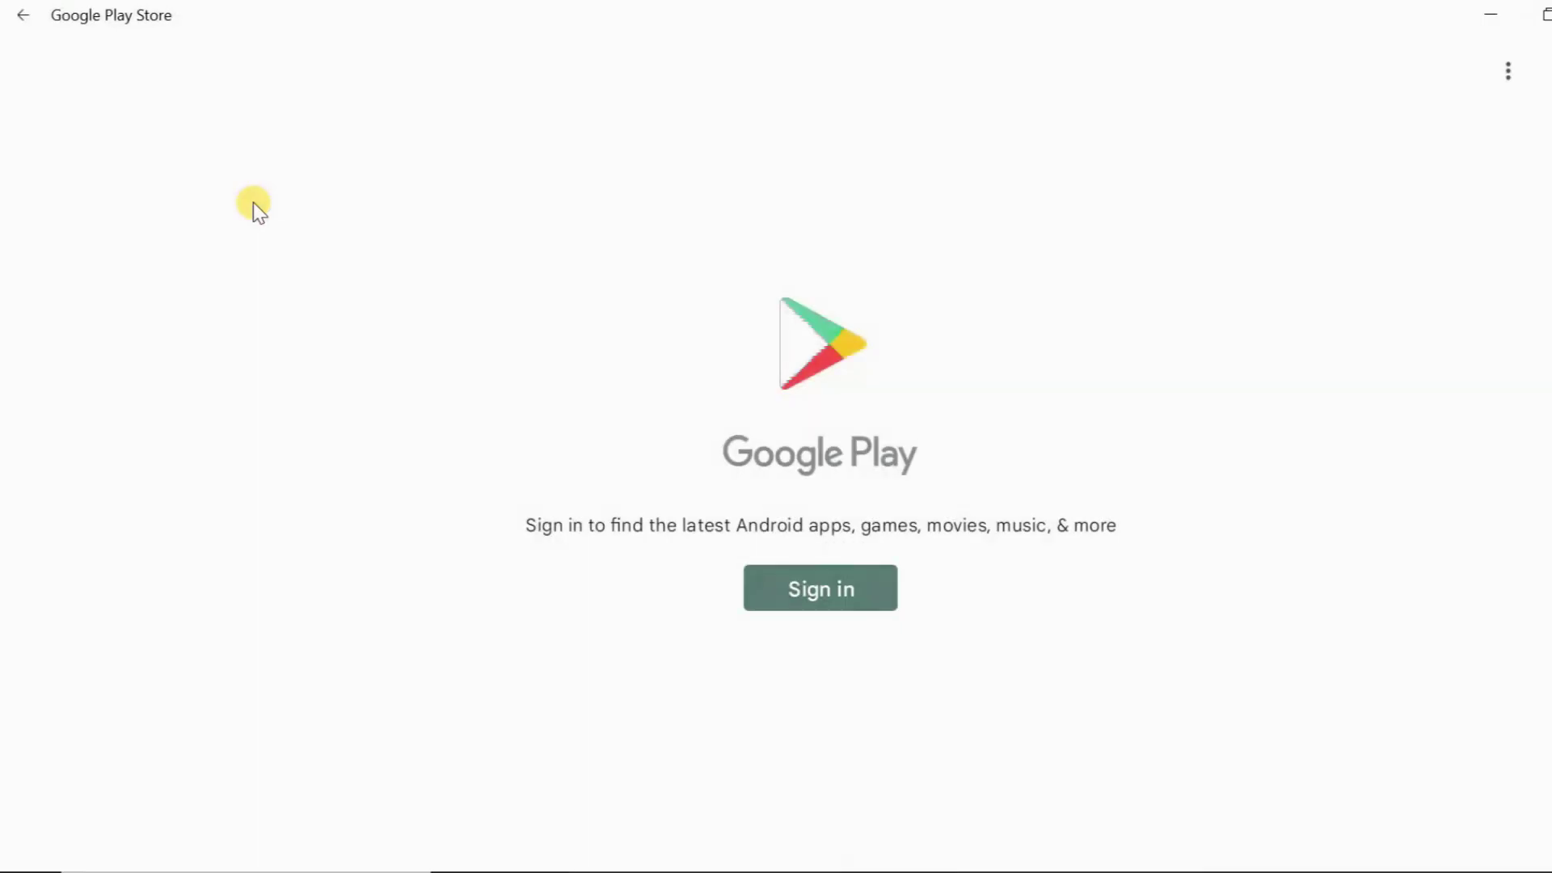
- Sign in to Google Play with the account email and password, and accept Google's terms
left_click(797, 598)
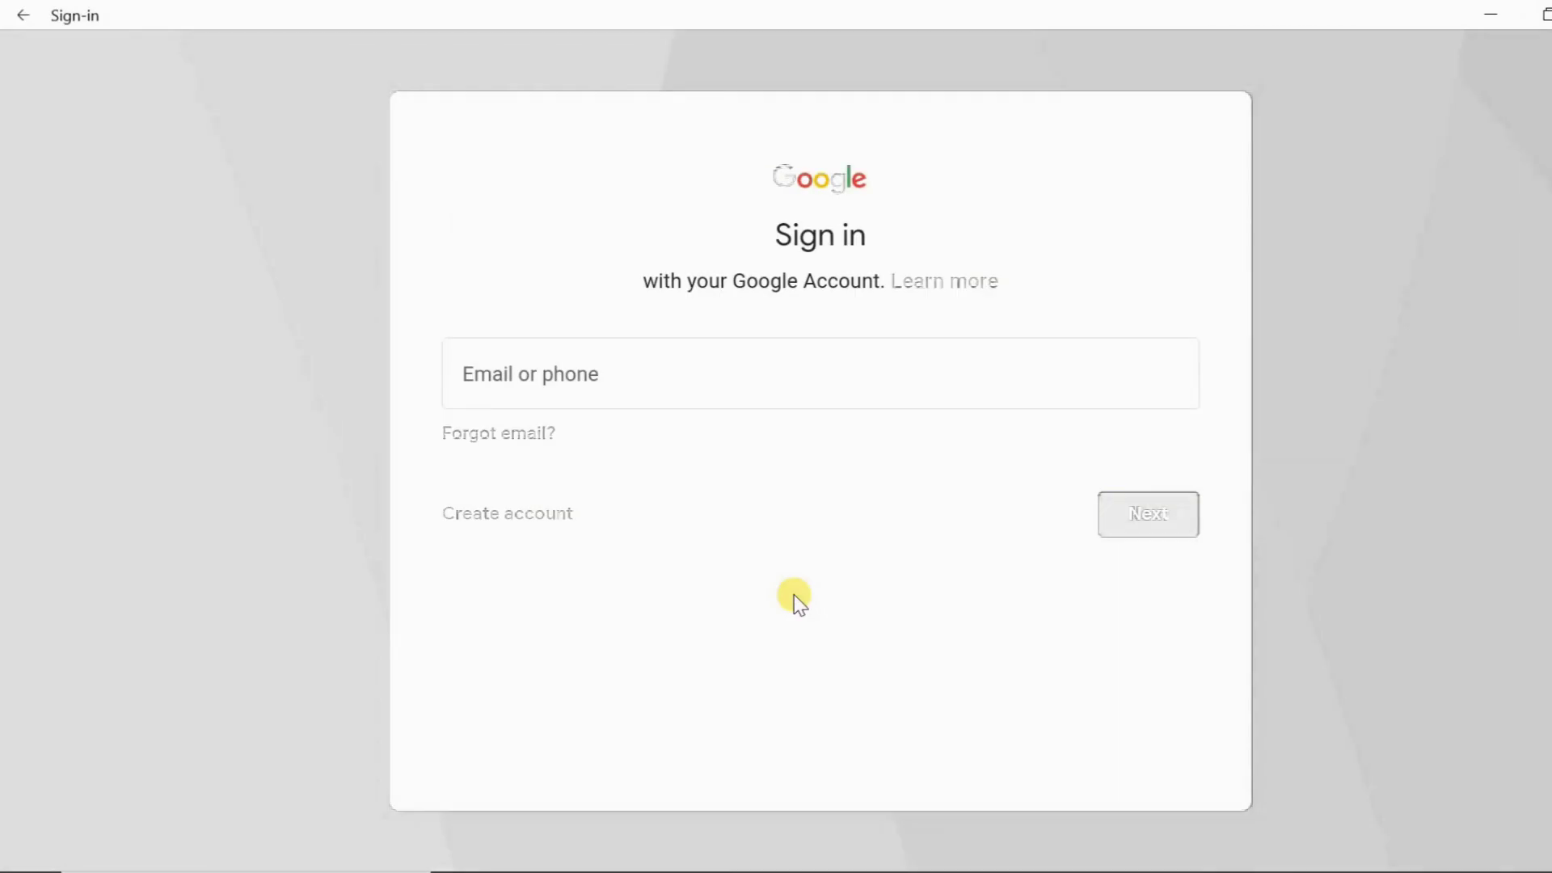
left_click(718, 382)
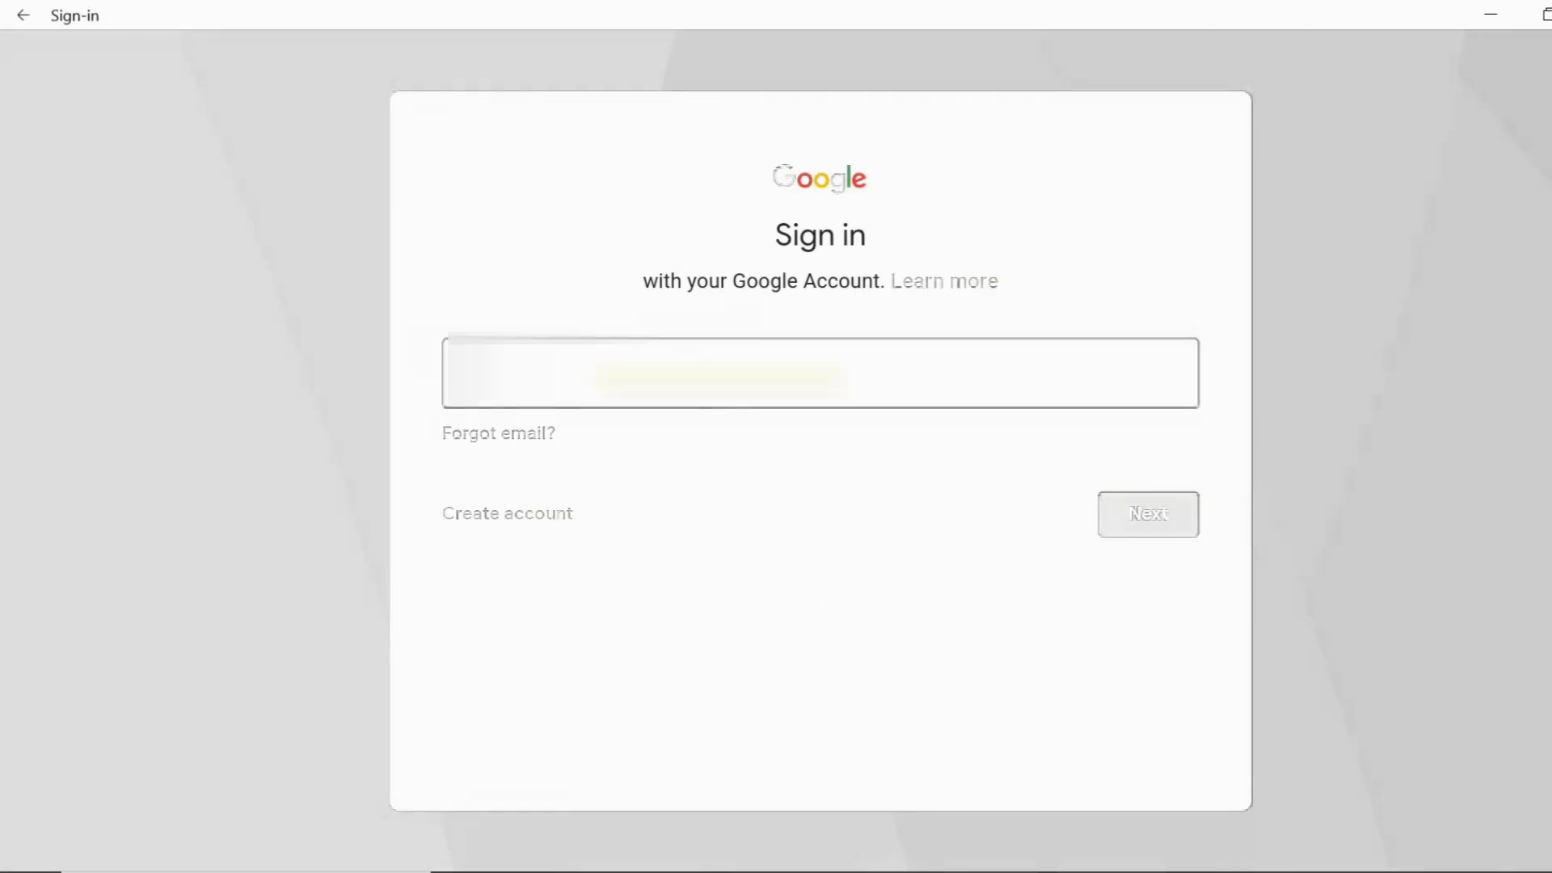
key("ctrl+v")
key("Return")
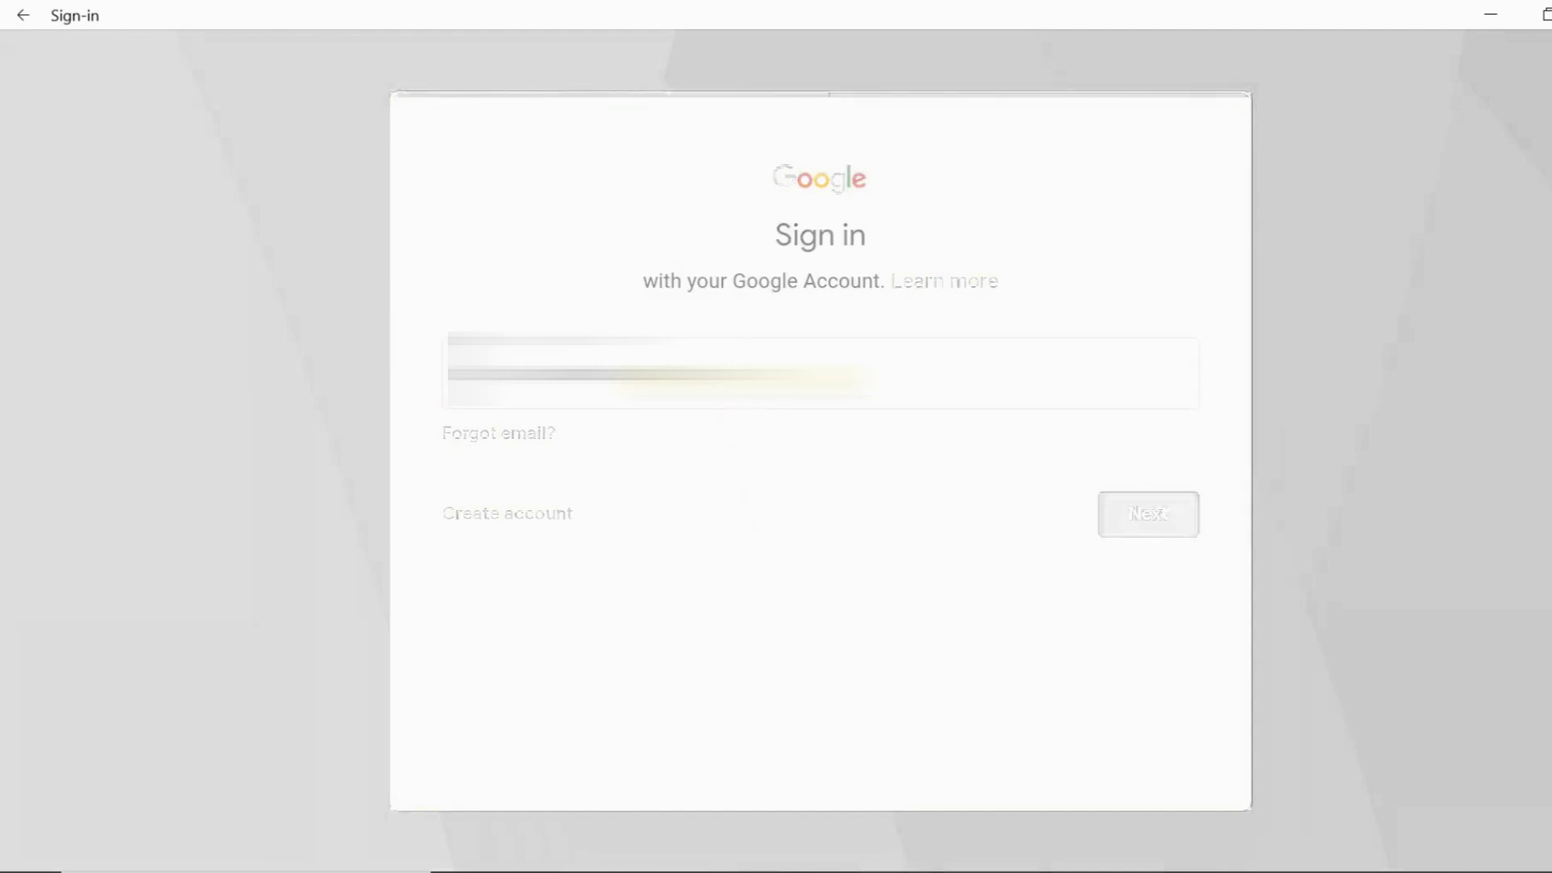
key("Return")
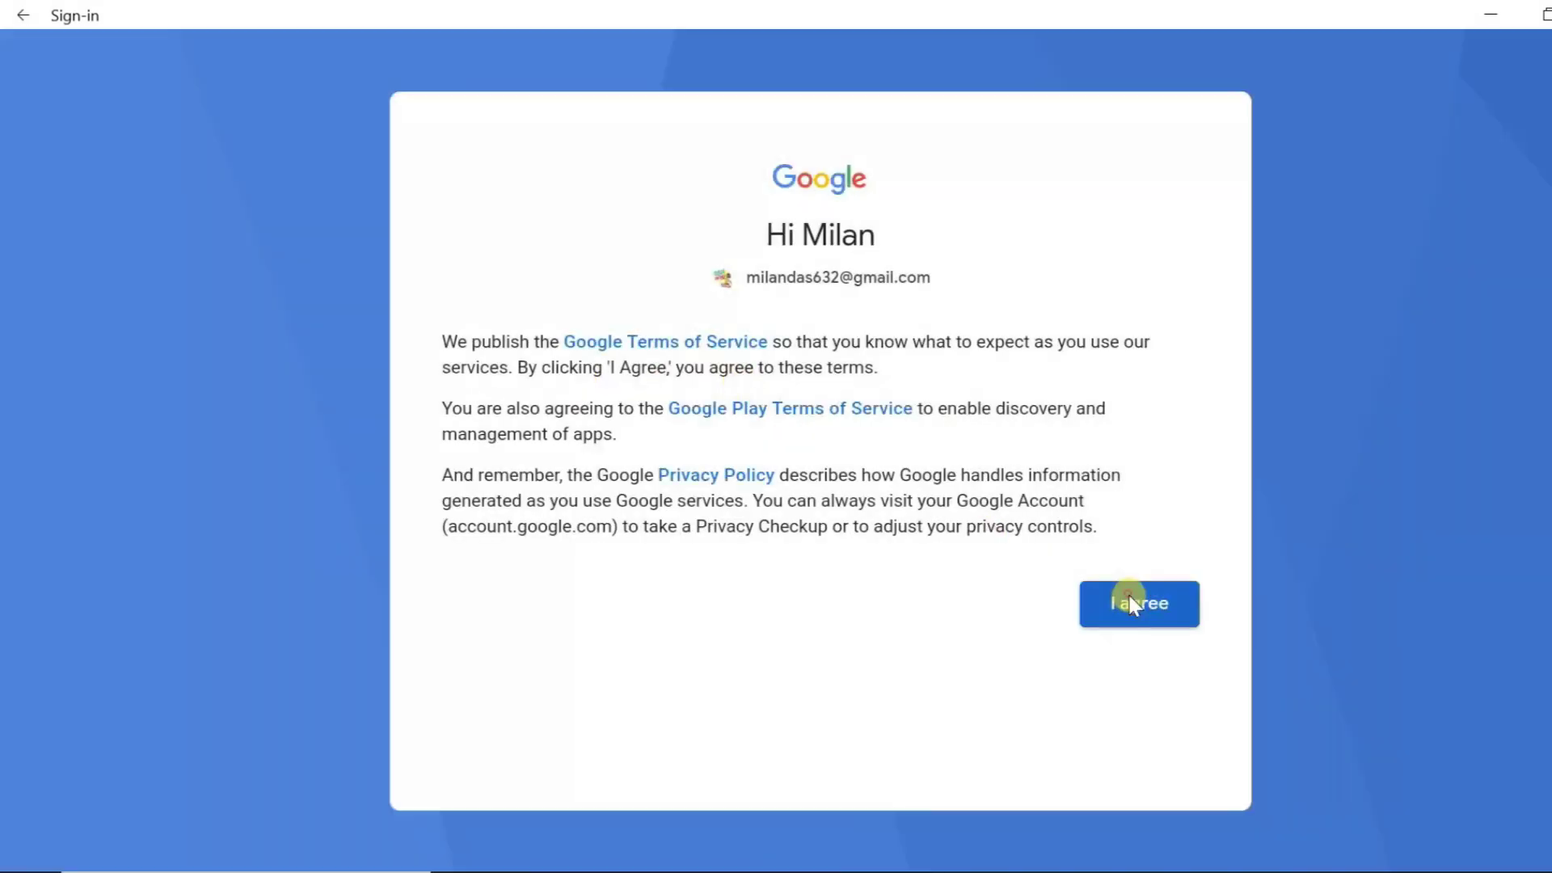
left_click(1130, 603)
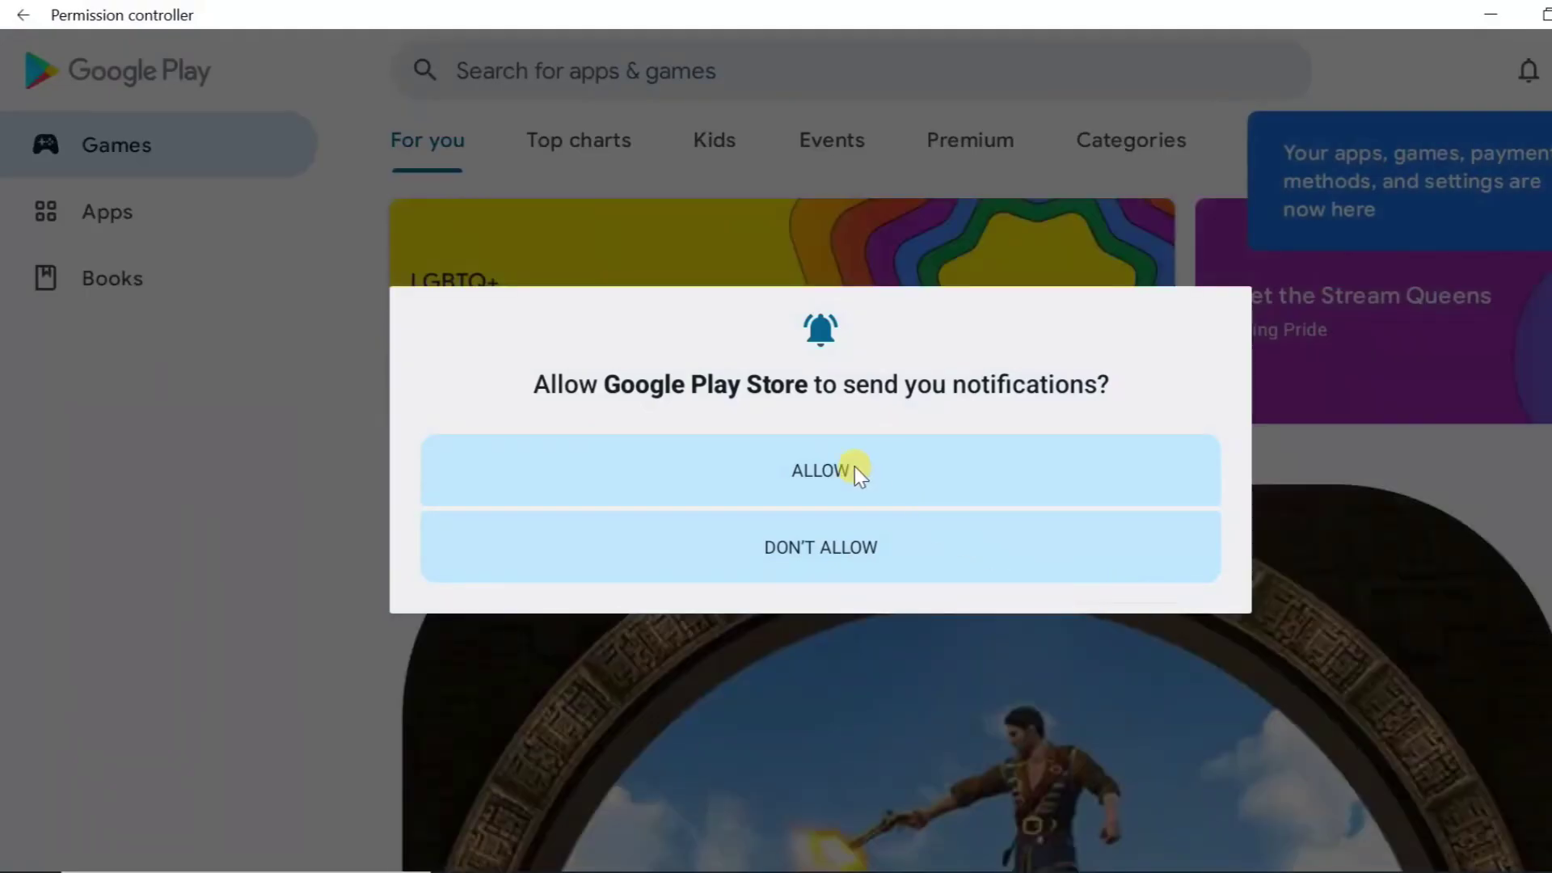
- Allow Play Store notifications, search for 'whatsapp', then install and open WhatsApp Messenger
left_click(856, 467)
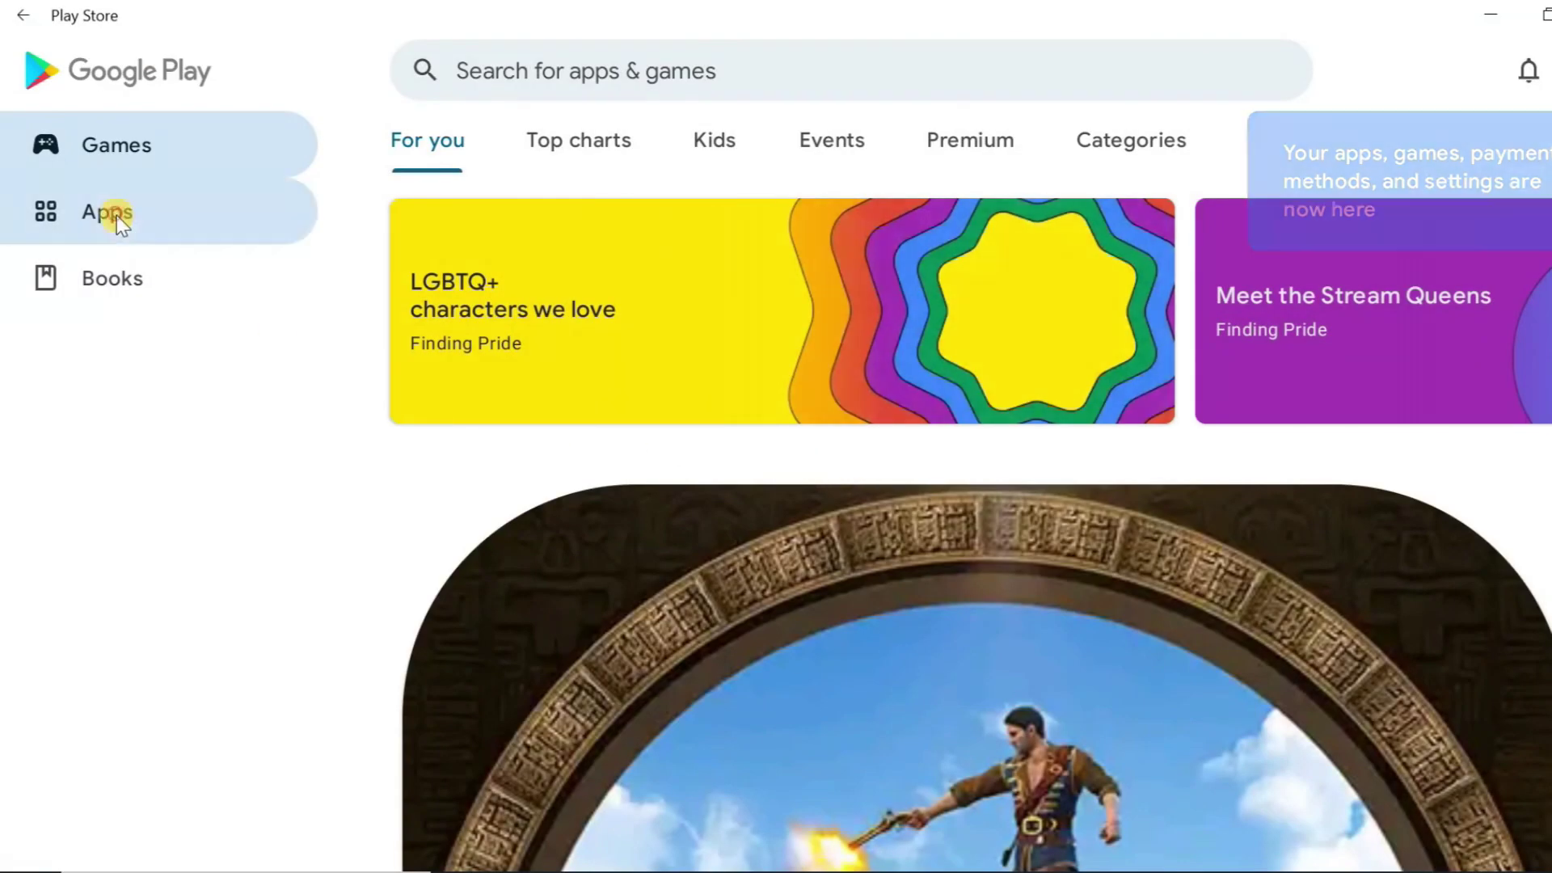
left_click(117, 215)
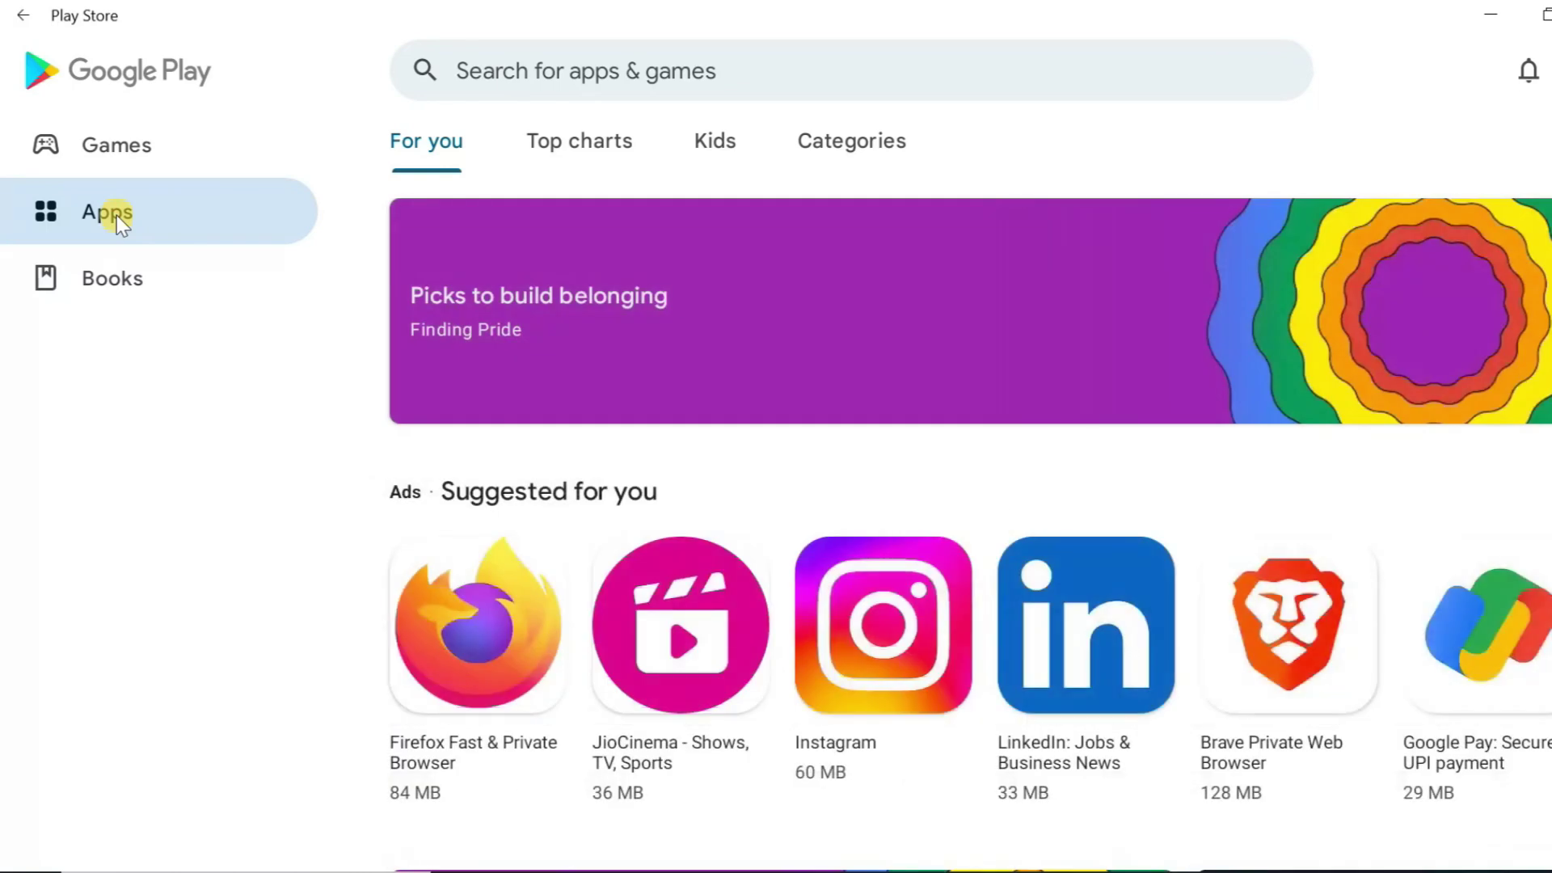
scroll(1067, 495, "down", 1)
scroll(1067, 497, "down", 5)
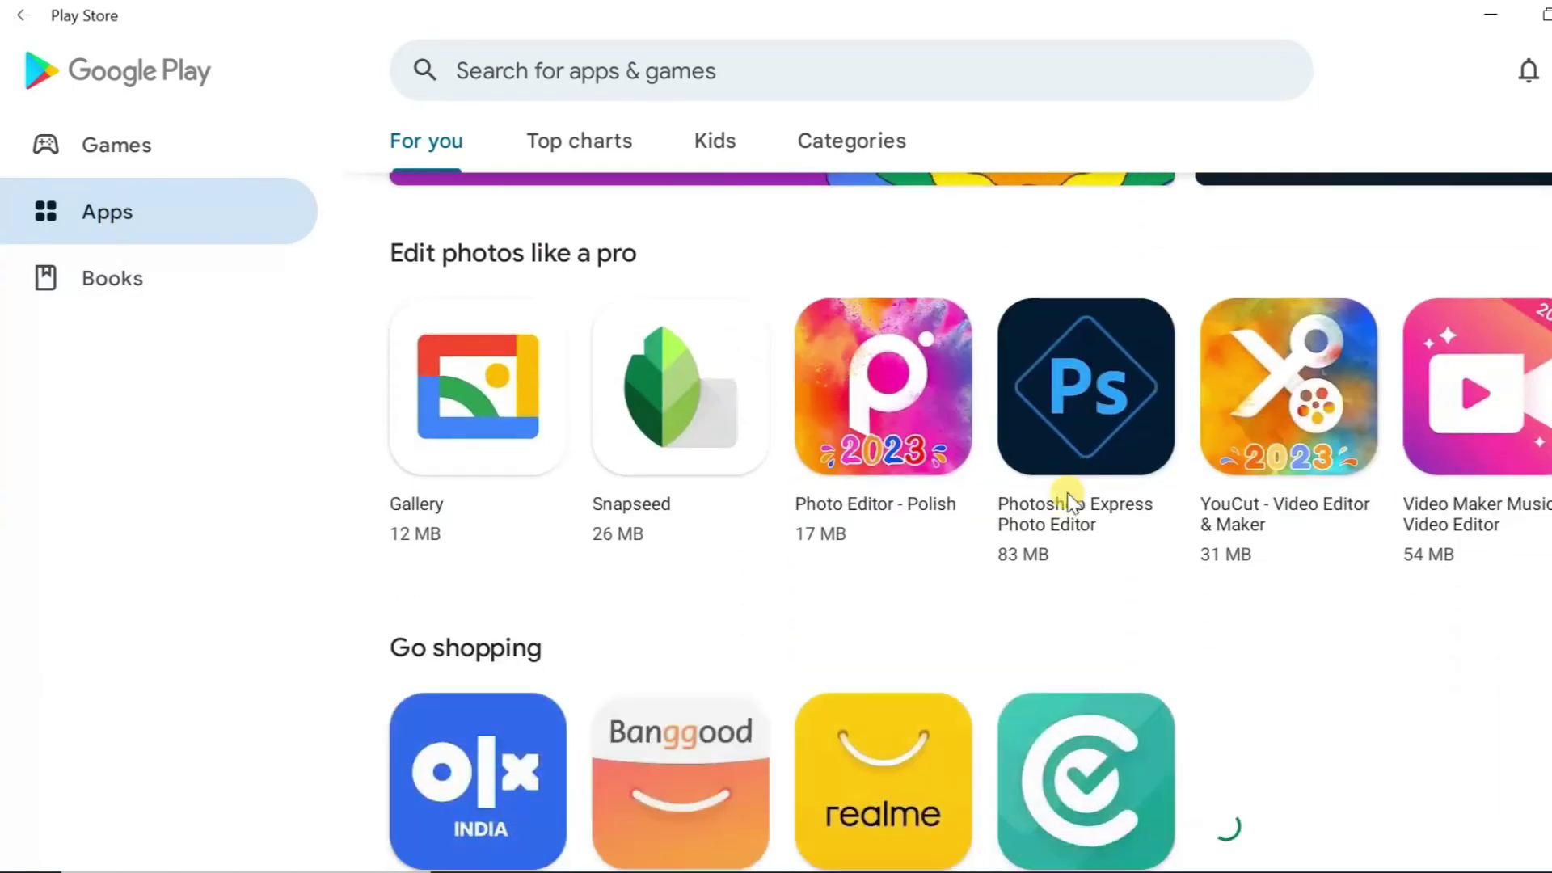
scroll(1067, 498, "down", 1)
scroll(1067, 498, "down", 2)
scroll(1067, 497, "down", 5)
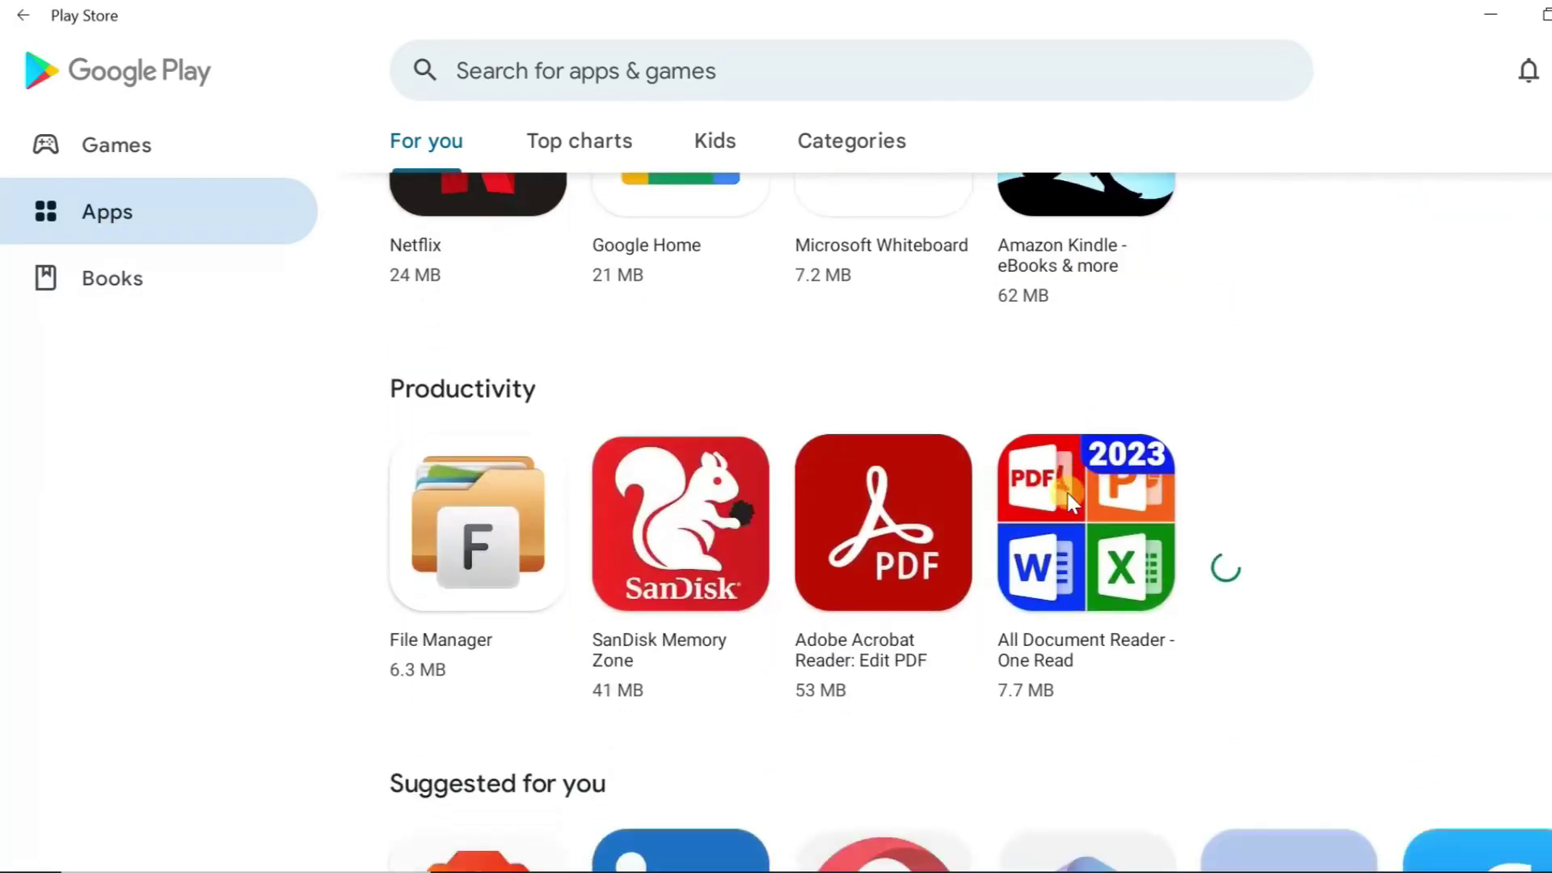
scroll(1070, 503, "down", 1)
left_click(729, 76)
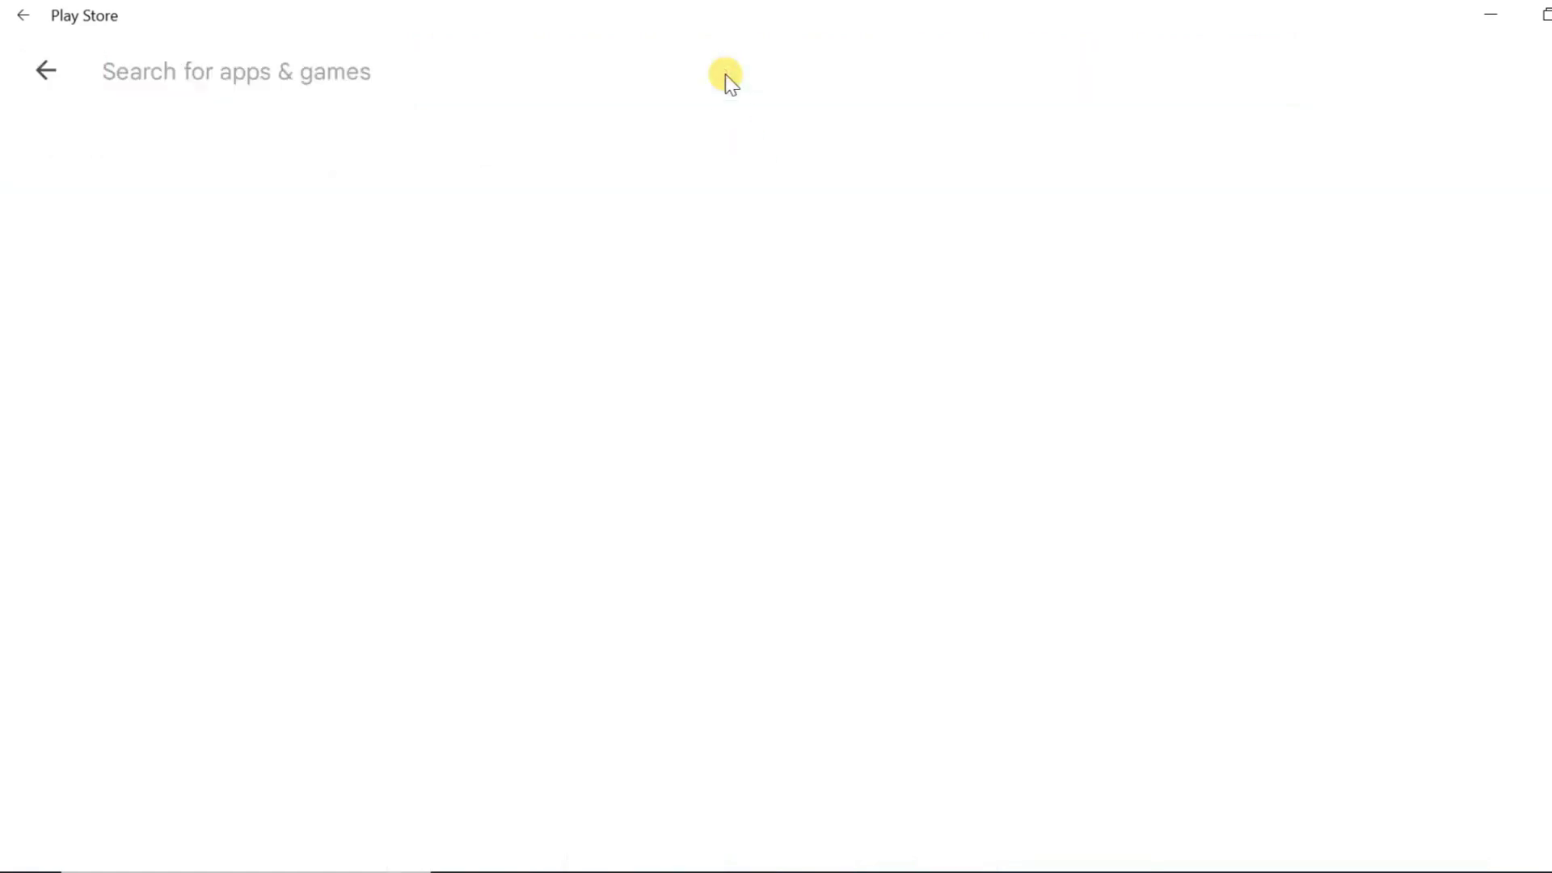
type("whatsapp")
key("Return")
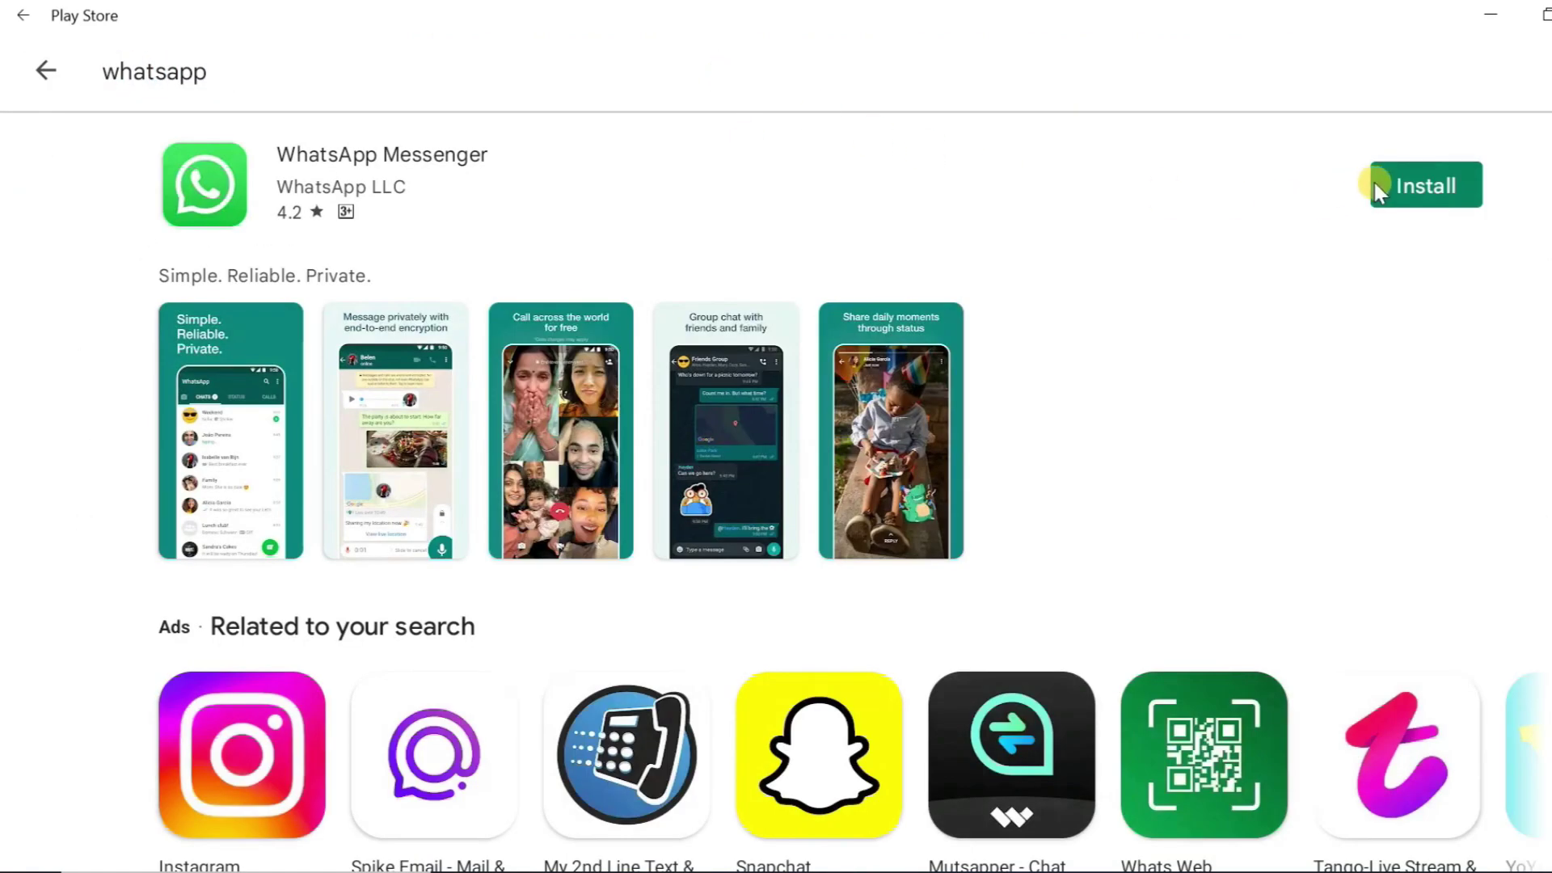
left_click(1378, 180)
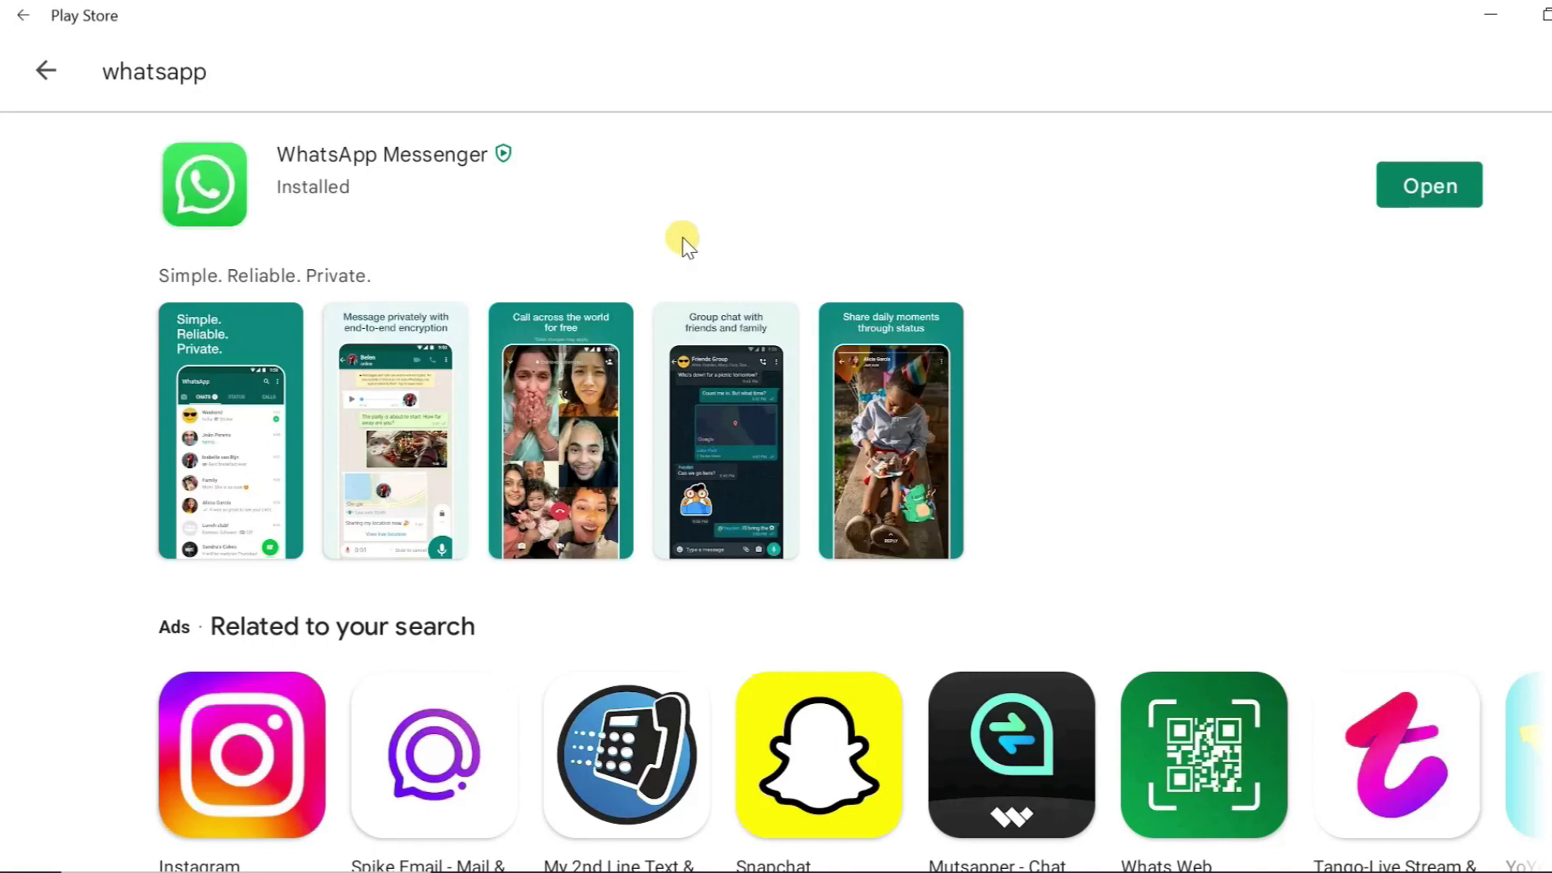
left_click(1422, 193)
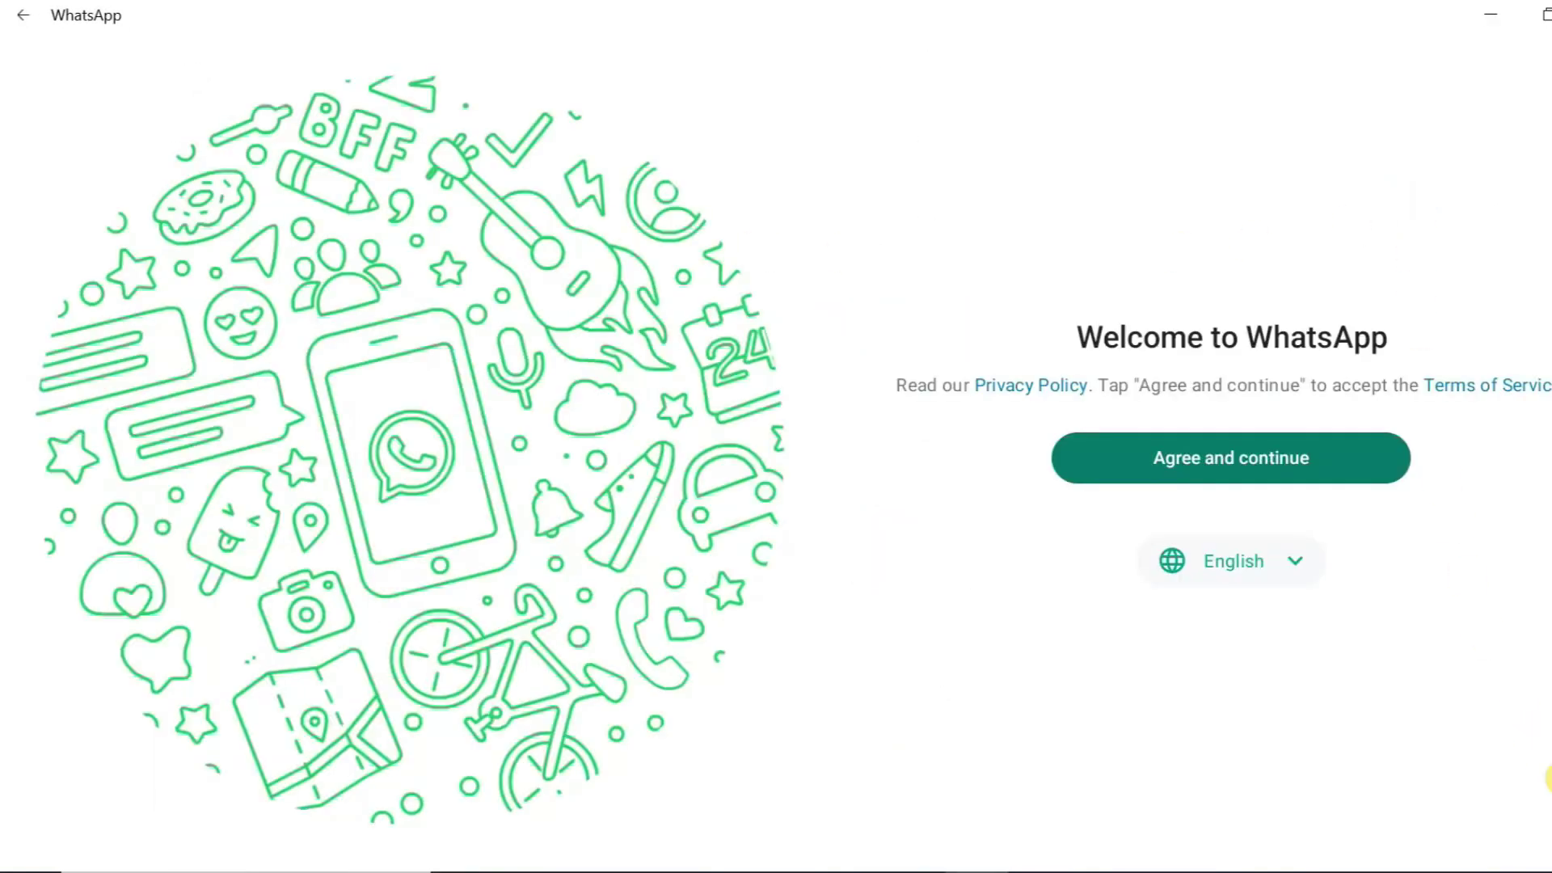
- Accept WhatsApp's terms, choose Register new account, allow notifications, then close WhatsApp
left_click(1284, 449)
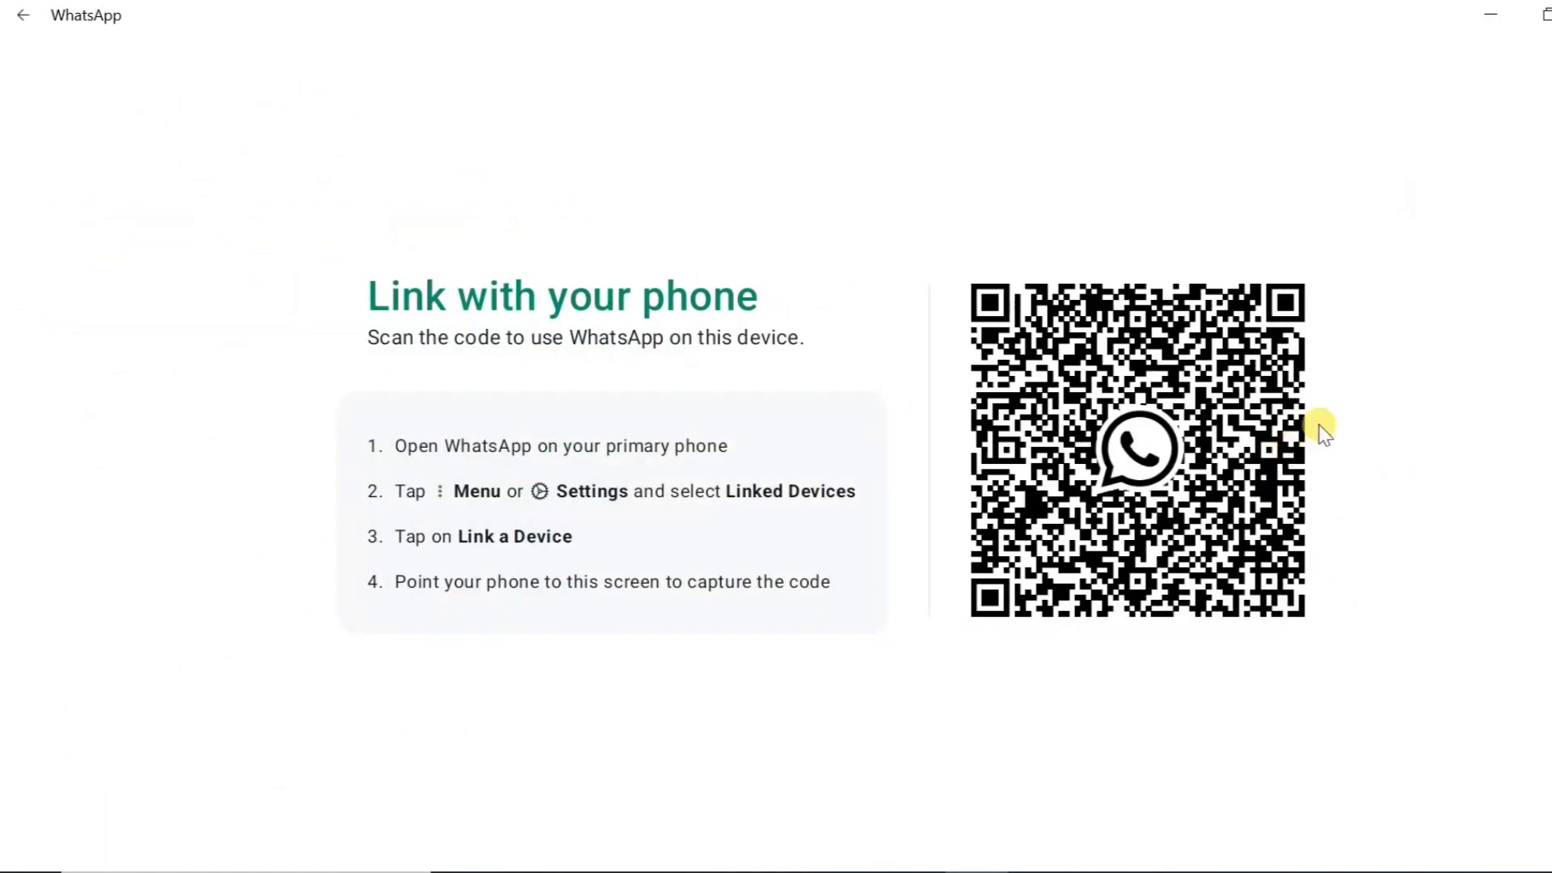
left_click(1521, 54)
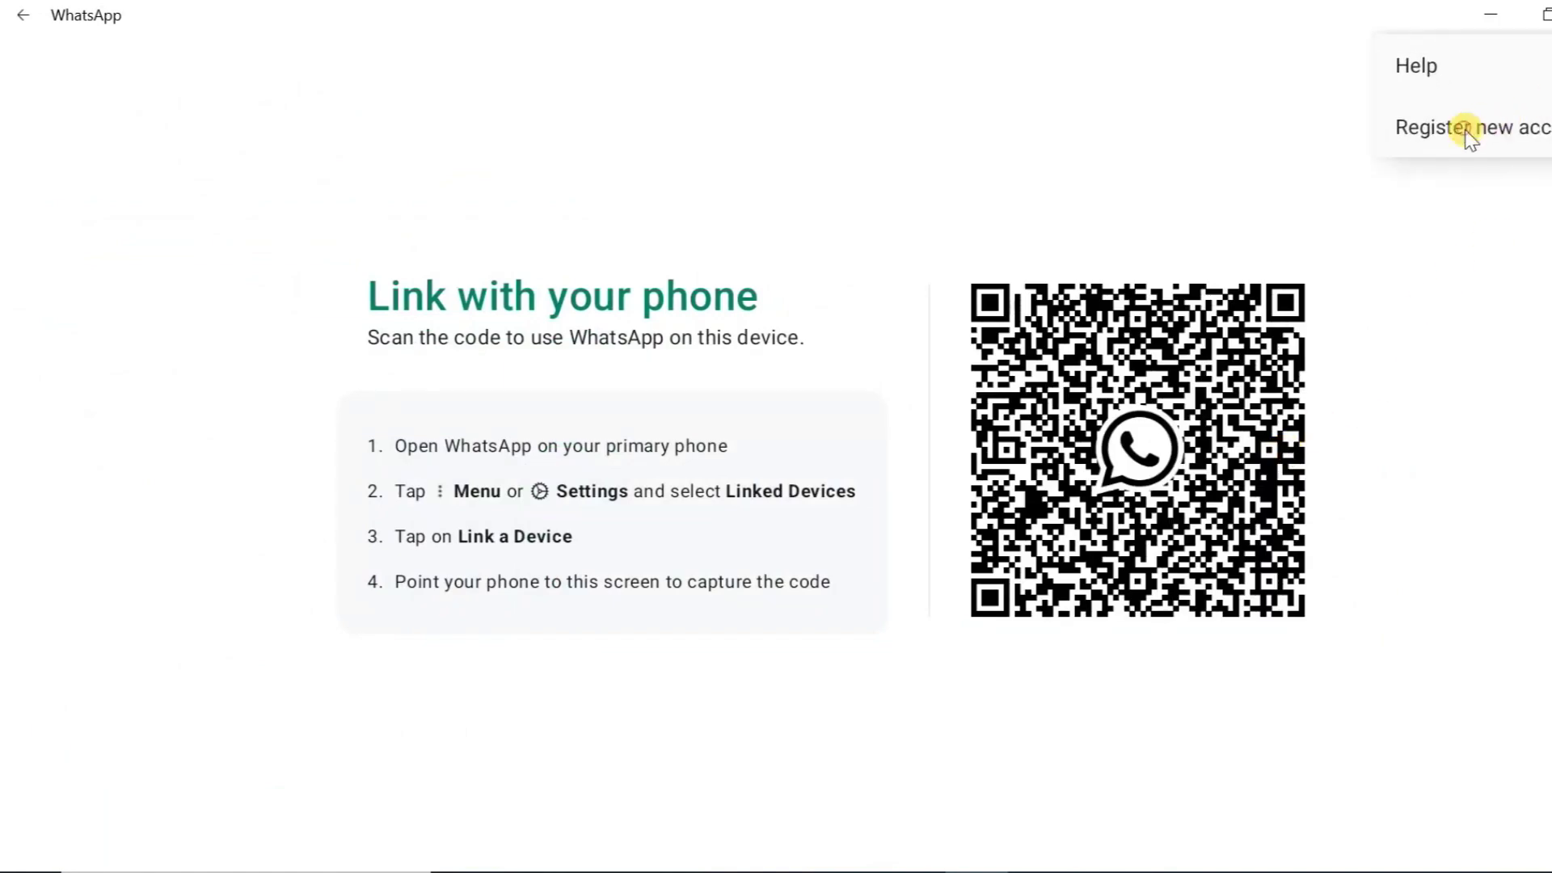
left_click(1465, 130)
left_click(796, 482)
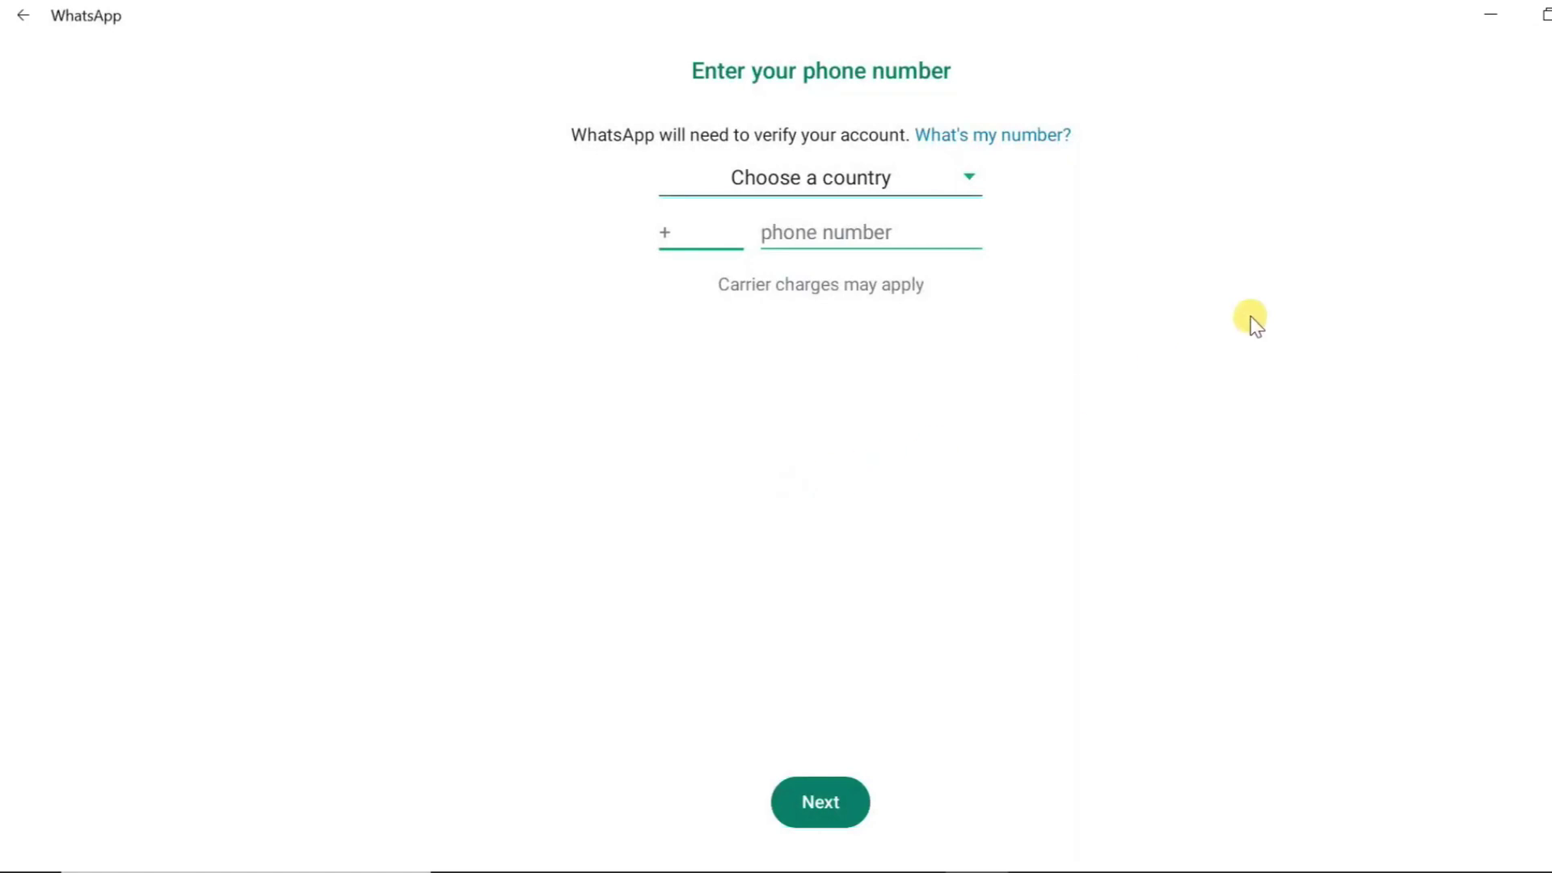
left_click(1498, 17)
- Minimize Play Store and open WhatsApp's Apps & features entry showing version 2.23.11.77
left_click(1502, 14)
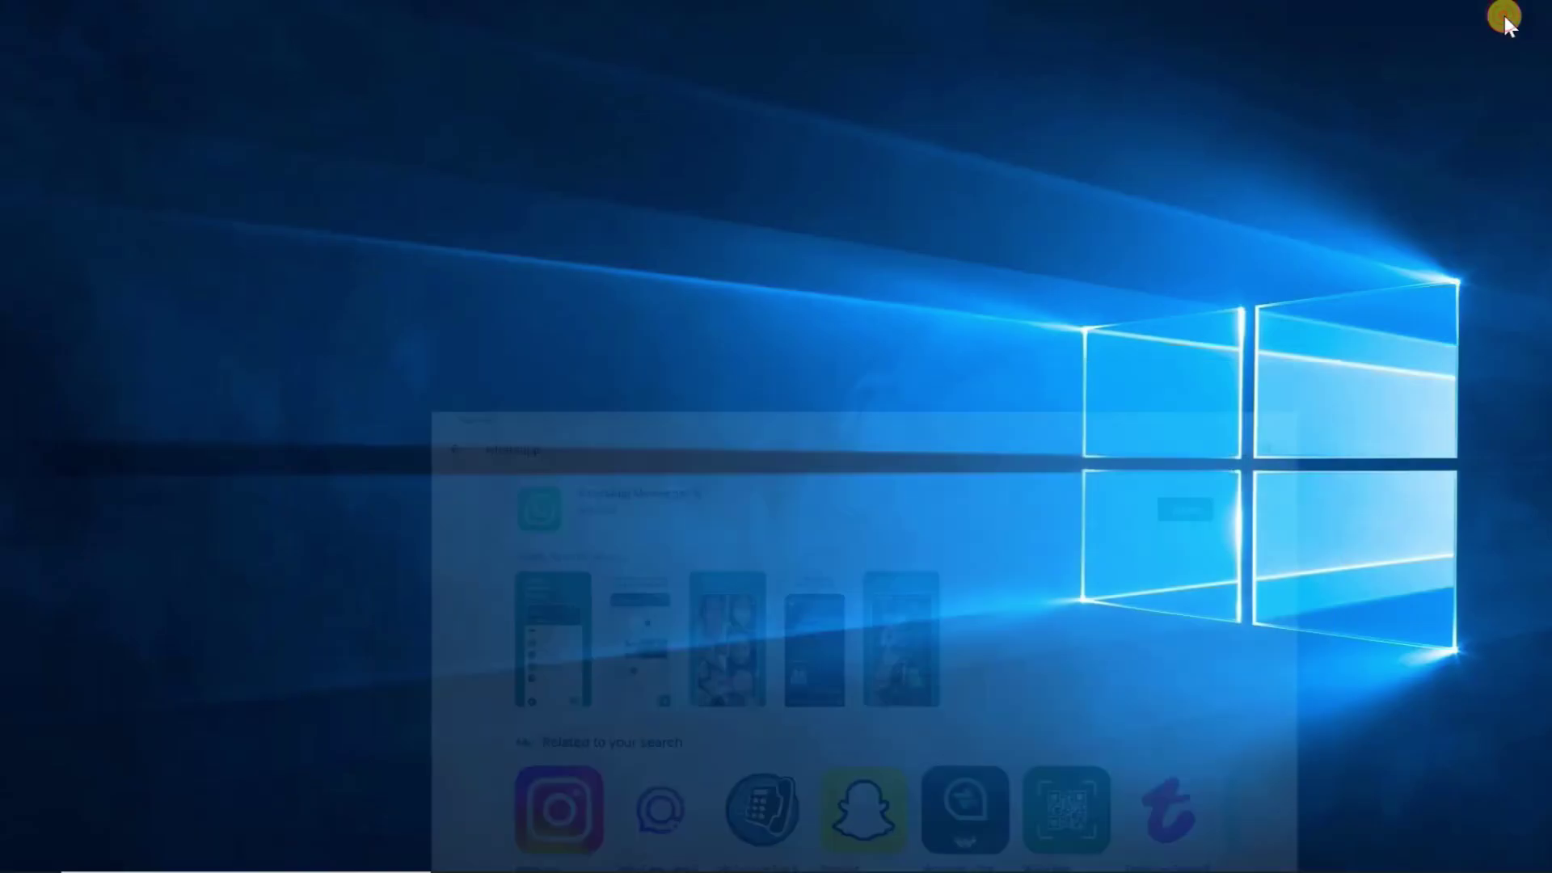
left_click(29, 871)
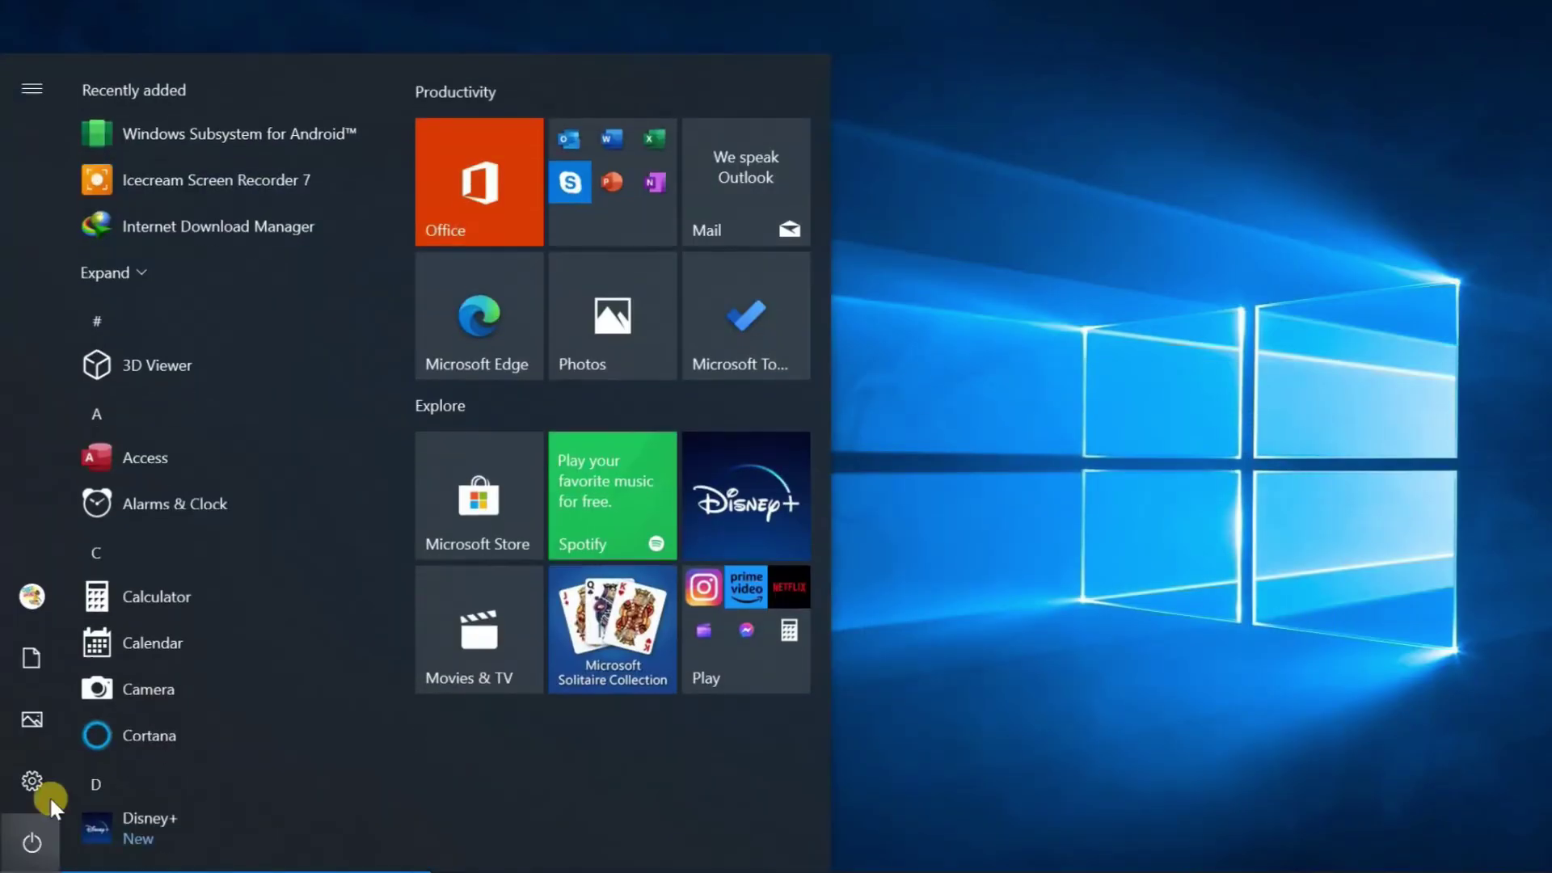
left_click(156, 269)
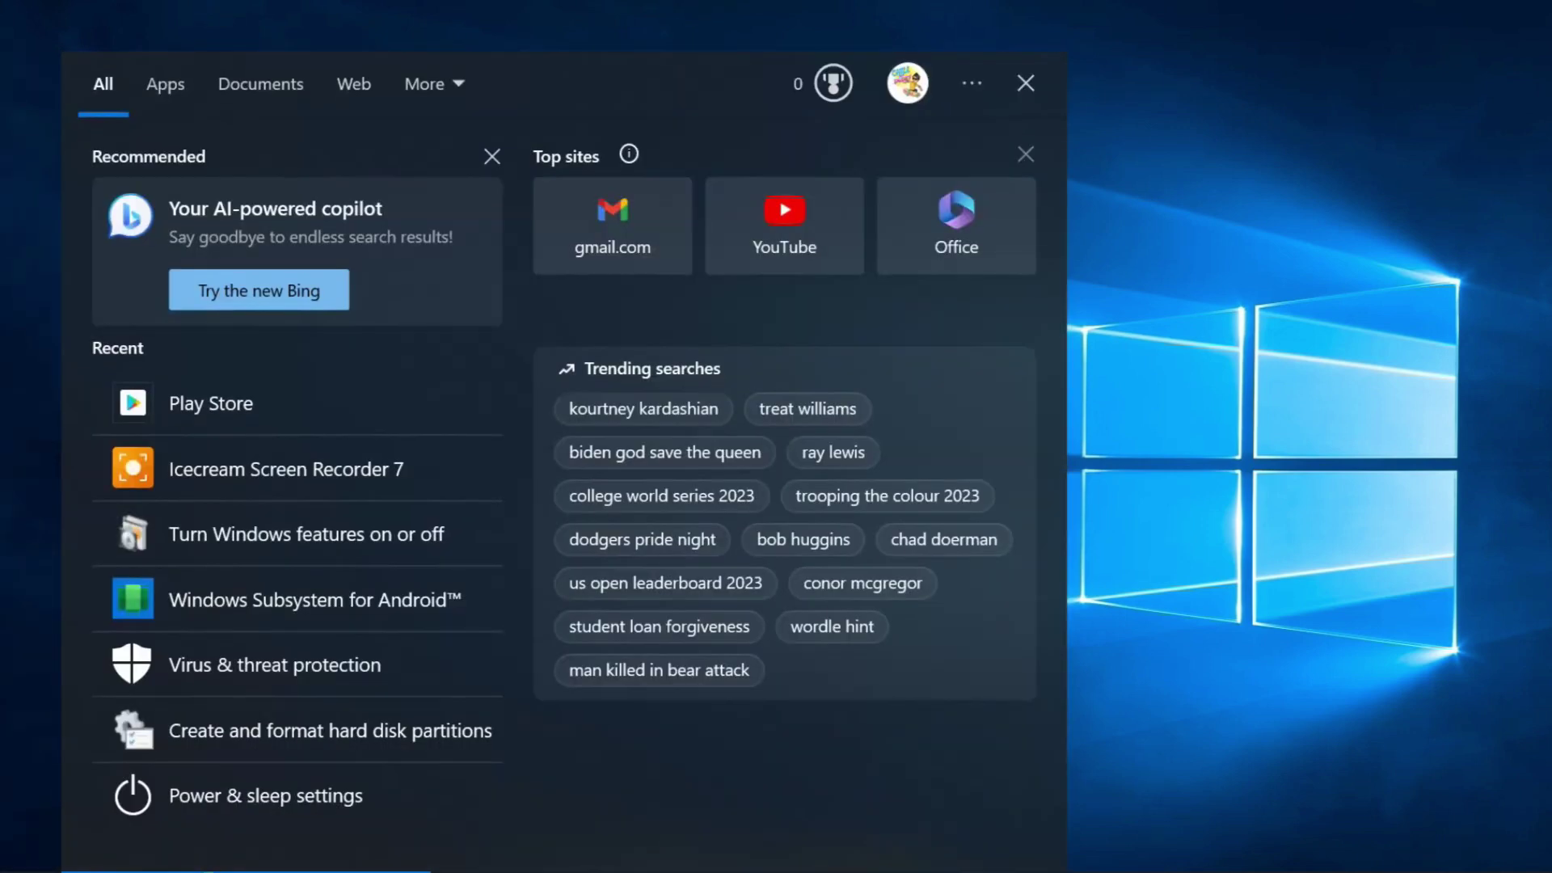
type("whatsapp")
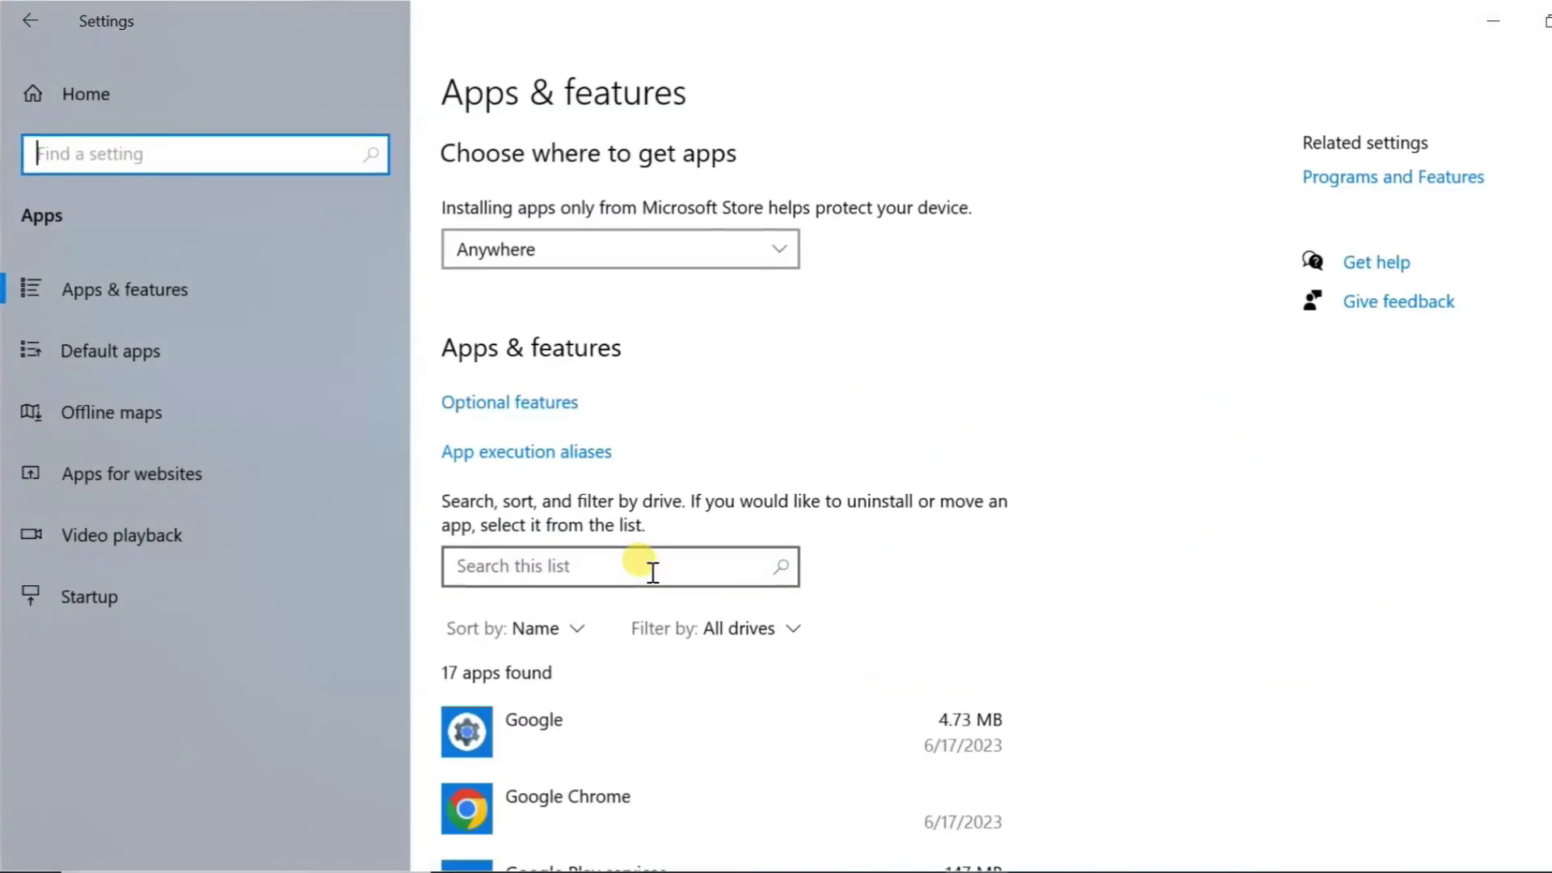
scroll(722, 498, "down", 3)
scroll(721, 498, "down", 10)
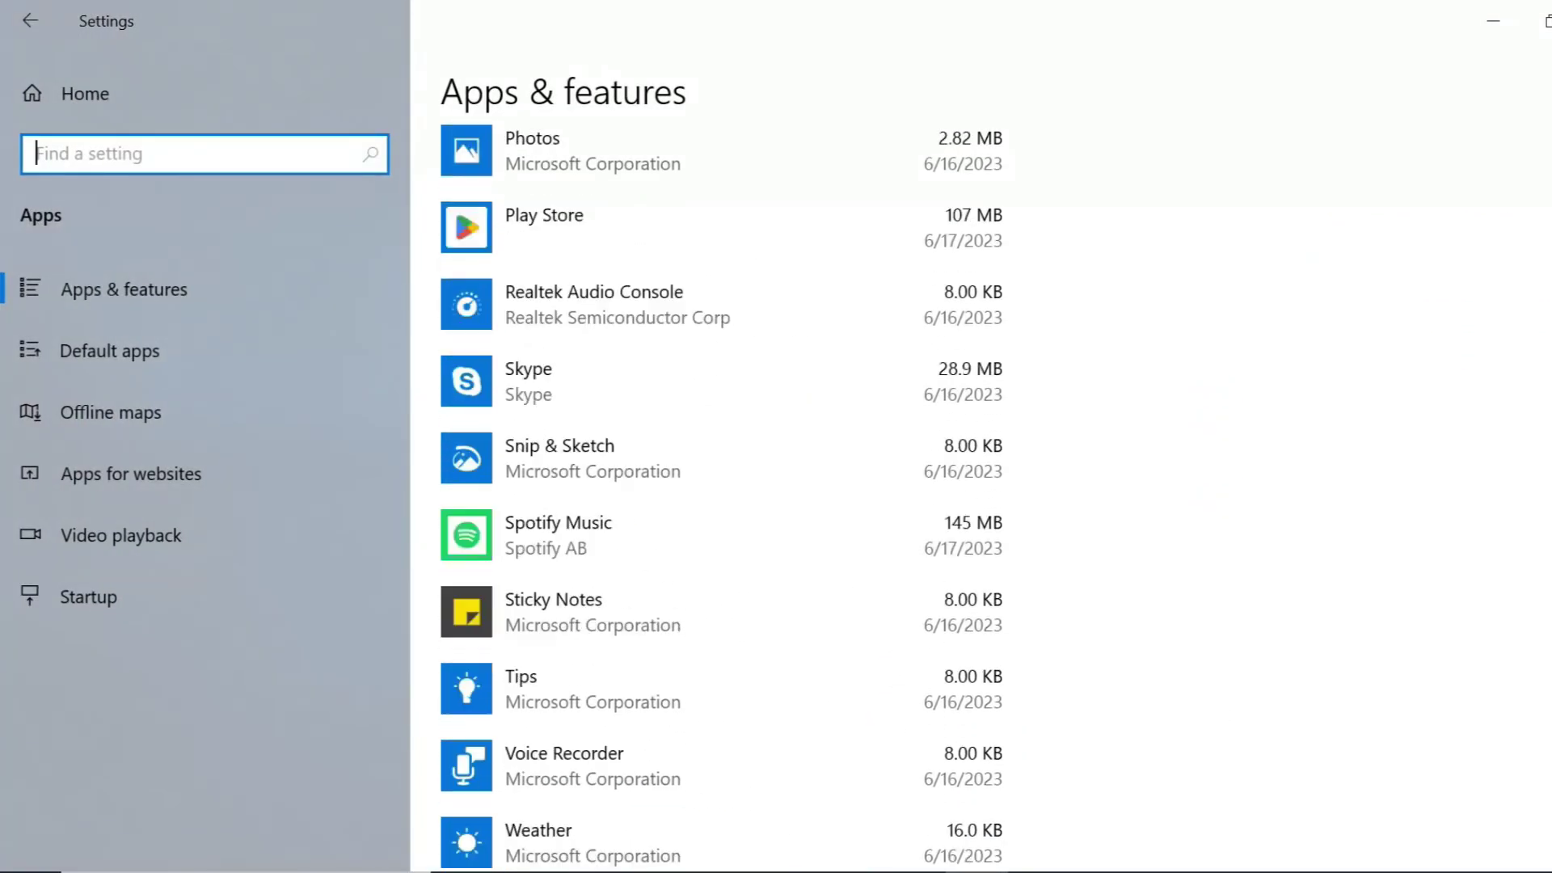
scroll(721, 497, "down", 4)
scroll(721, 498, "down", 1)
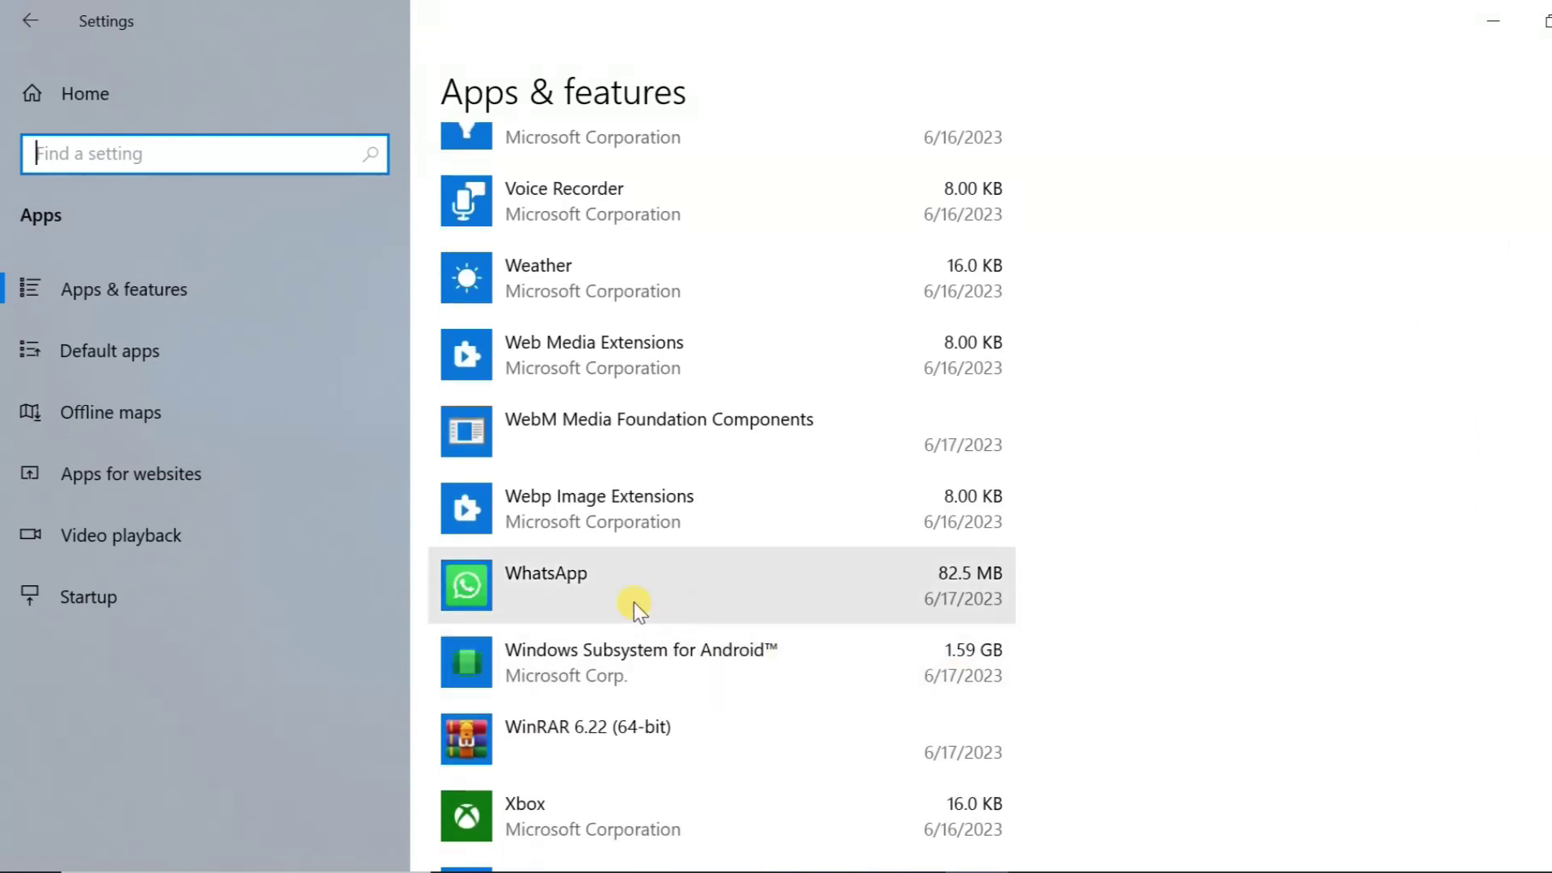
left_click(573, 597)
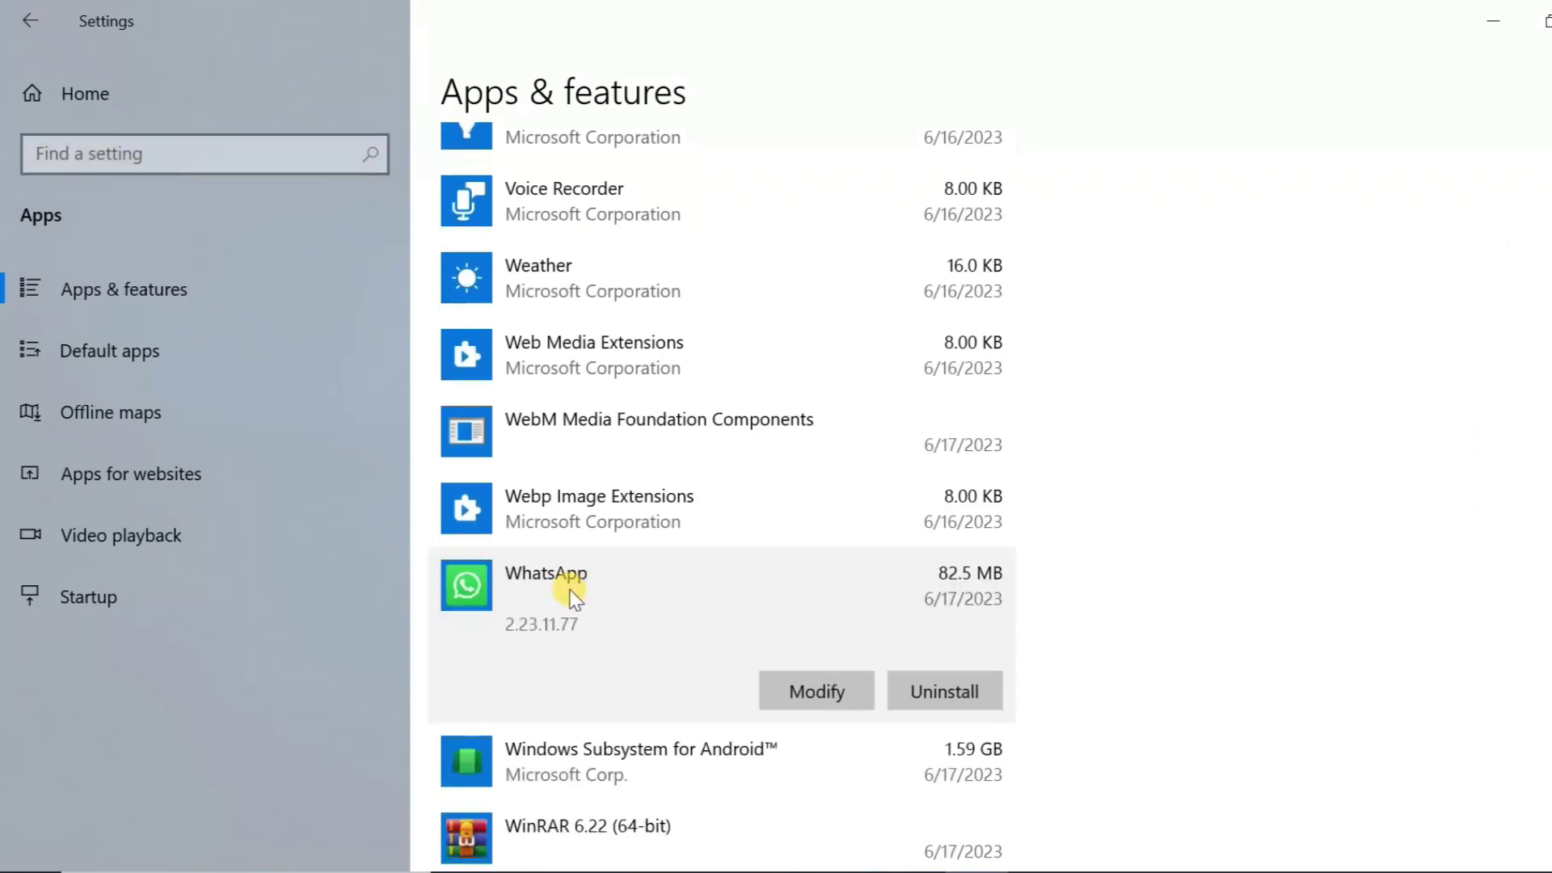